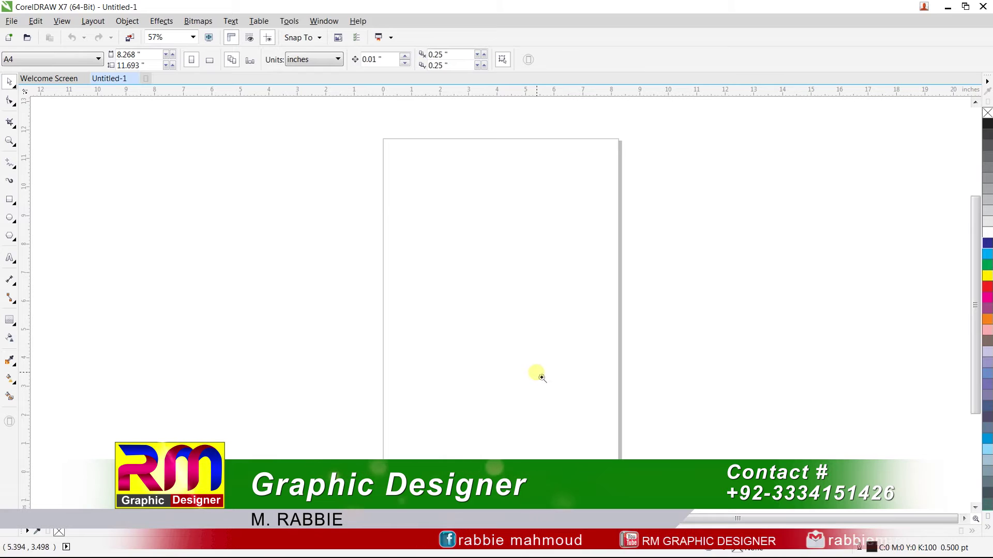
Draw a rectangle about 3.76 by 2.2 inches in the upper part of the page.
left_click_drag(361, 127, 670, 316)
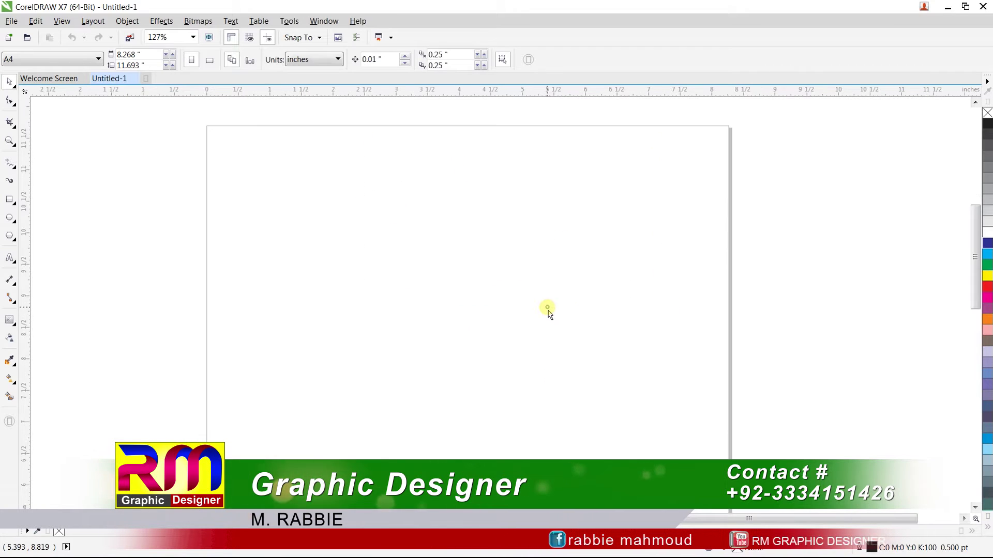
left_click_drag(133, 102, 776, 414)
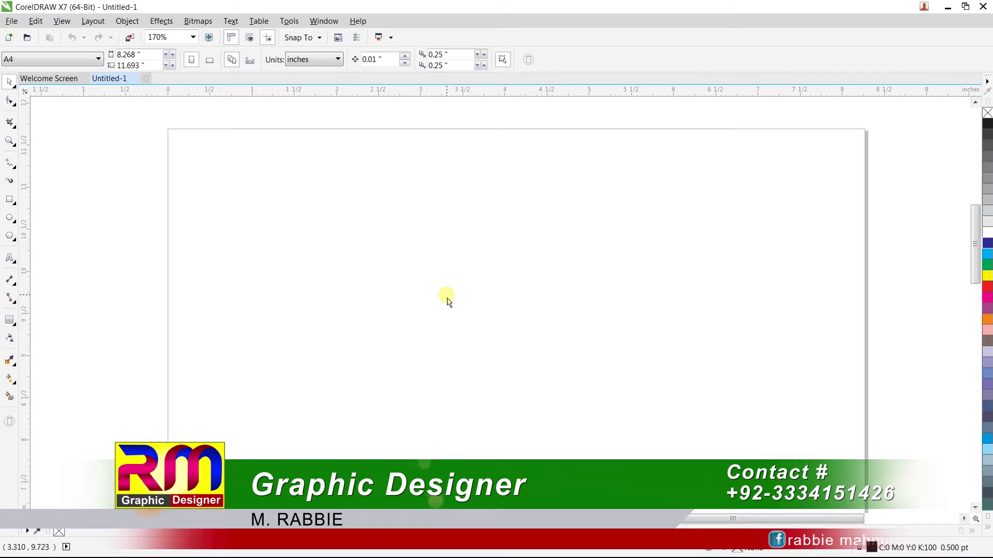
left_click(9, 203)
left_click(62, 204)
left_click_drag(214, 185, 531, 371)
left_click(9, 82)
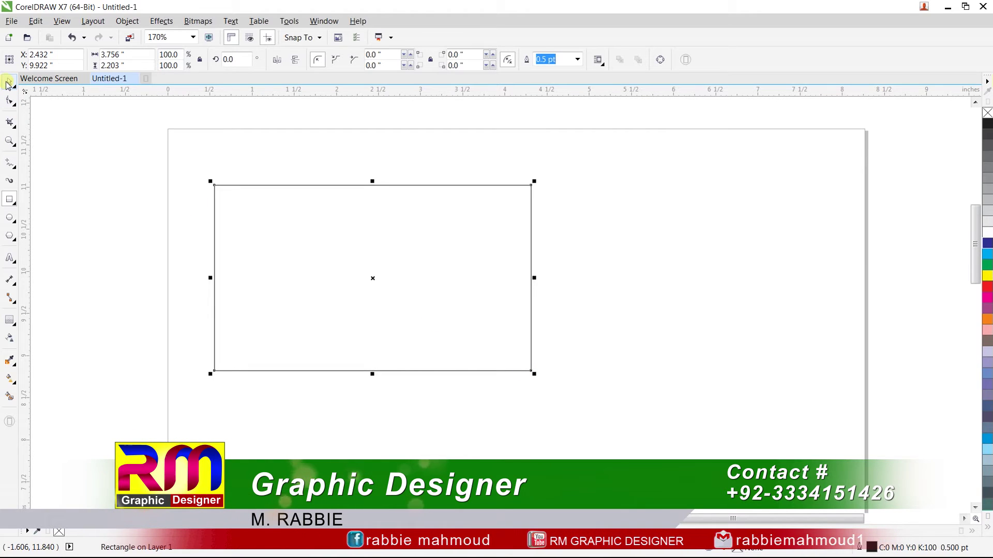
Set the rectangle's size to 3.5 inches wide and 2 inches high.
left_click_drag(126, 55, 3, 58)
type("3.5")
type("2")
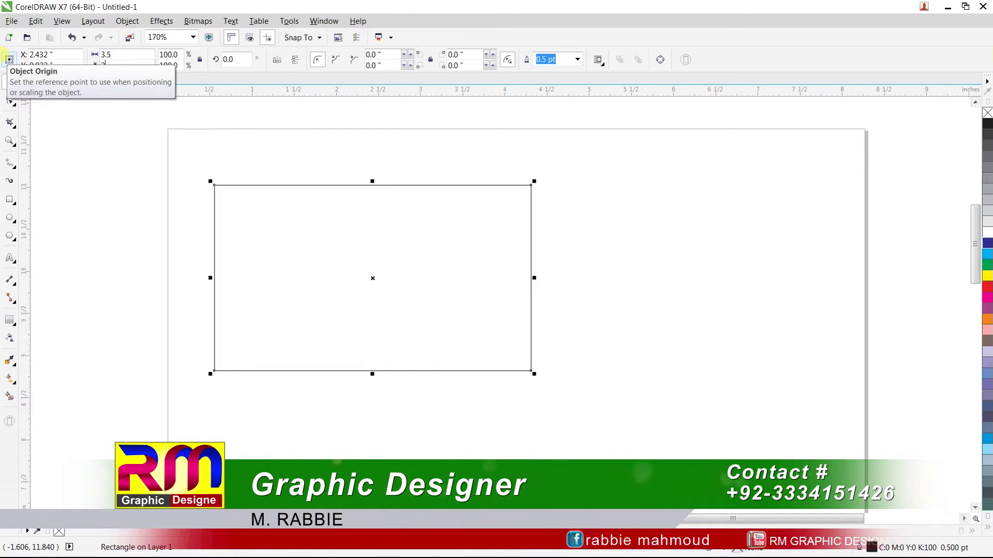
key("Return")
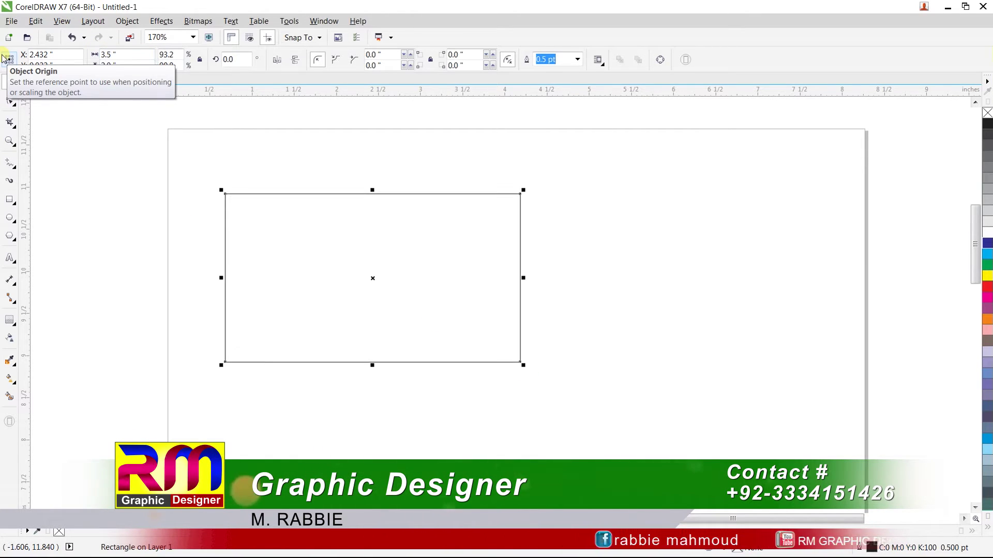
Add a one-step inward contour of about 0.15 inch to the rectangle and break the contour group apart.
left_click(92, 144)
left_click_drag(184, 176, 615, 419)
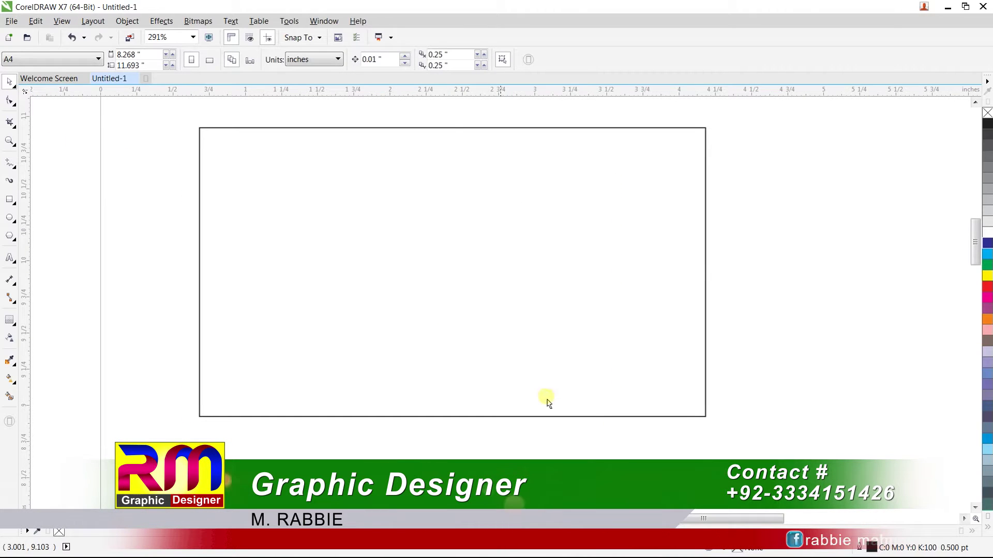
left_click(277, 235)
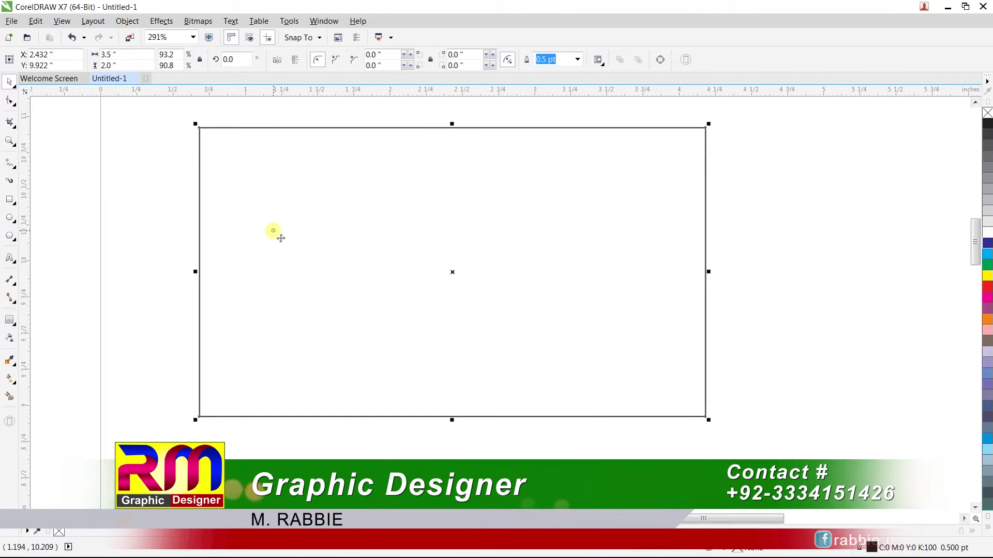
left_click(9, 319)
left_click_drag(269, 129, 267, 153)
right_click(267, 153)
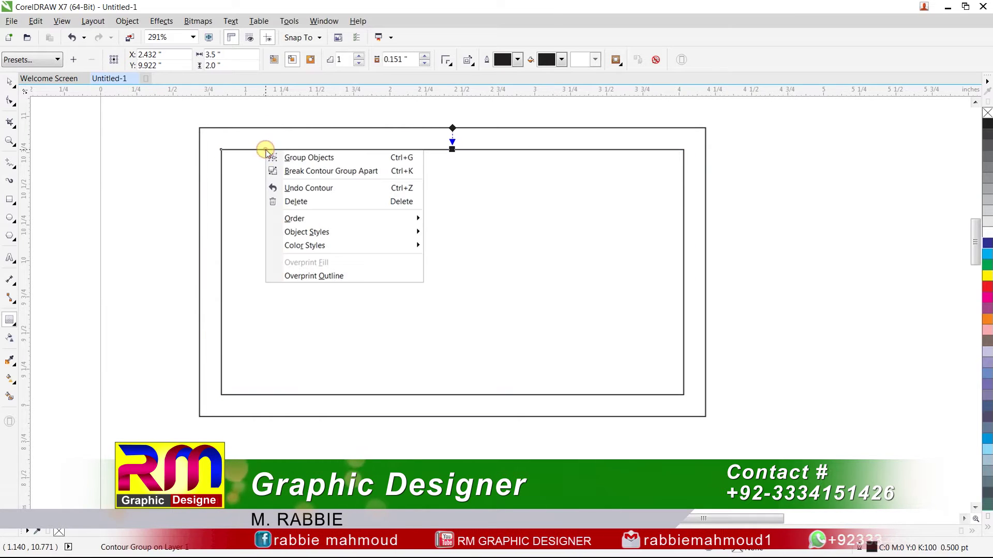
left_click(313, 173)
key("space")
left_click(130, 164)
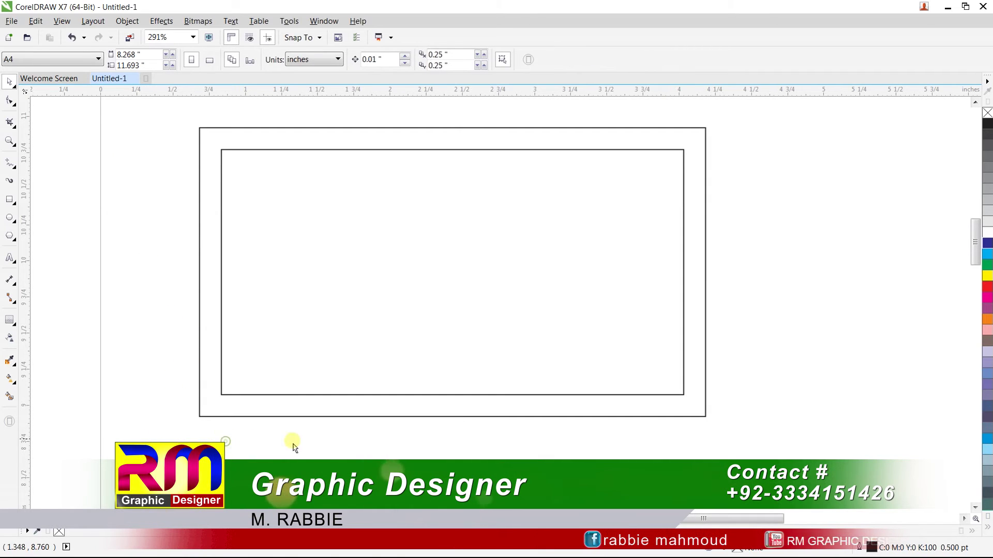
Round all corners of the inner rectangle with a radius of about 0.18 inch.
left_click(272, 395)
left_click(10, 102)
left_click_drag(223, 150, 247, 150)
left_click(9, 82)
left_click(60, 125)
Fill the outer rectangle with cyan and the inner rounded rectangle with white.
left_click(249, 142)
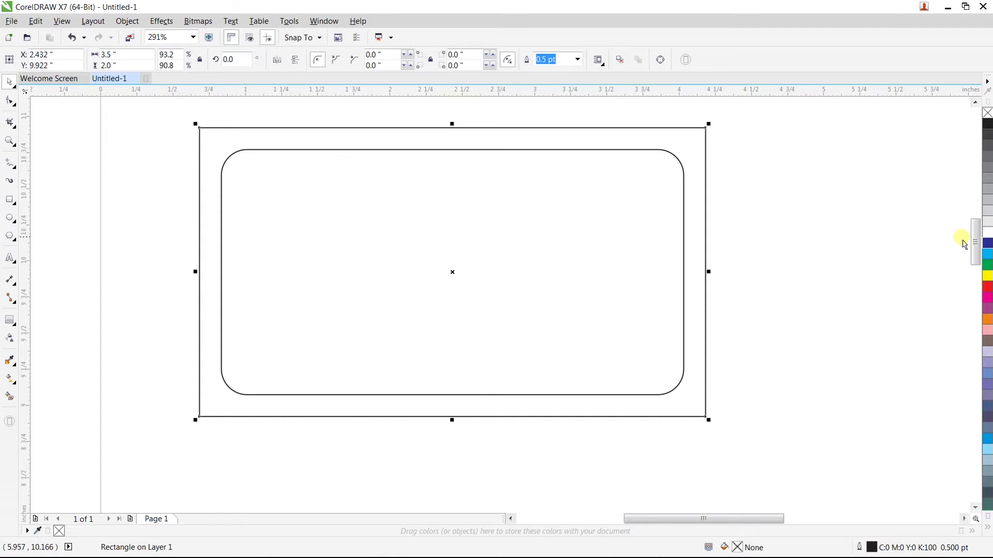
left_click(988, 258)
left_click(662, 240)
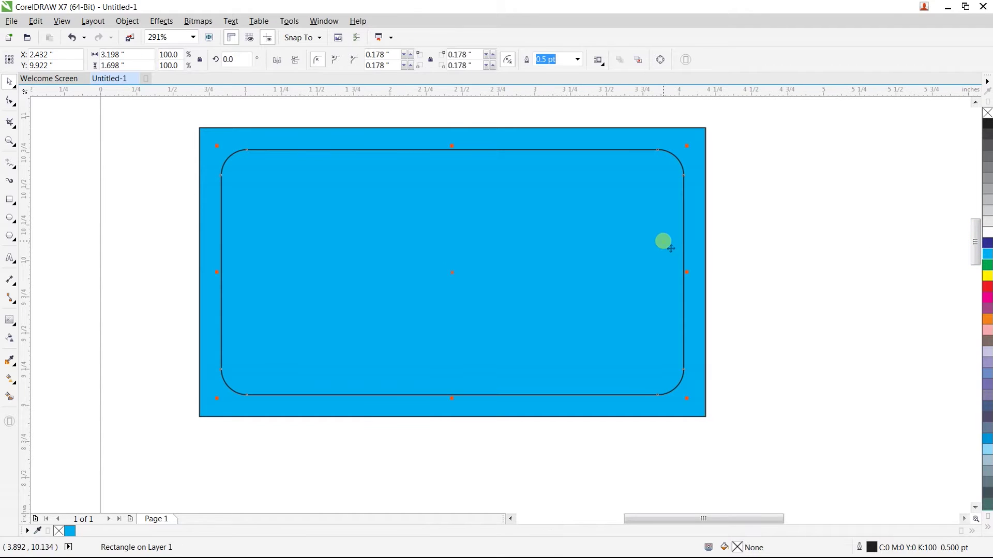
left_click(988, 234)
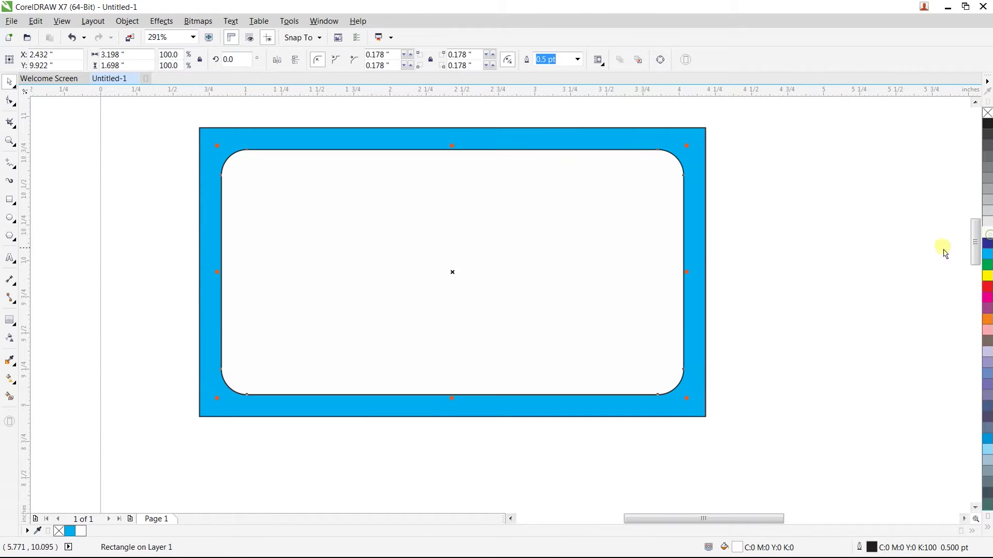
left_click(902, 251)
left_click(744, 235)
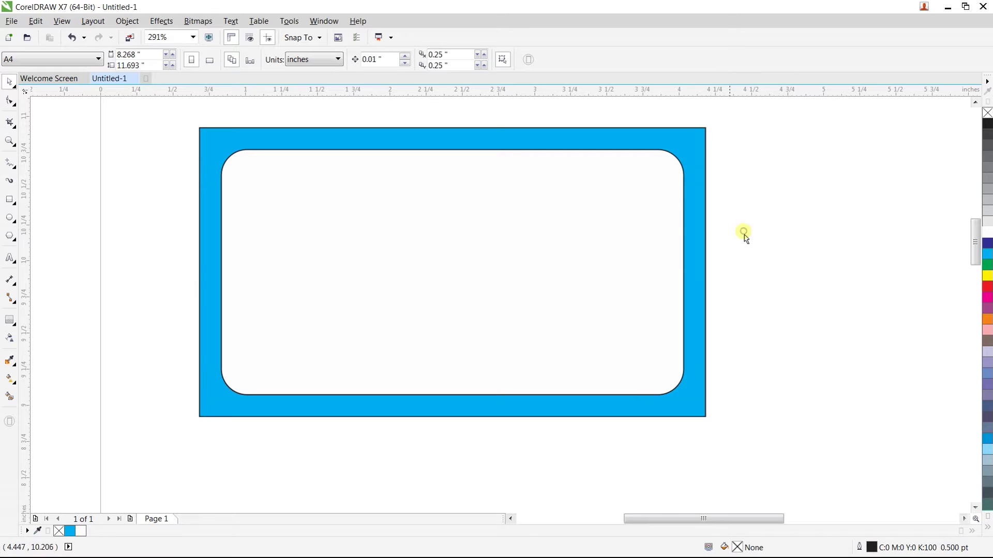
Draw a square beside the card, enlarge it to about 0.95 inch and place it over the card's upper-left area.
left_click(9, 200)
mouse_move(95, 222)
left_mouse_down()
mouse_move(160, 282)
mouse_move(144, 271)
left_mouse_up()
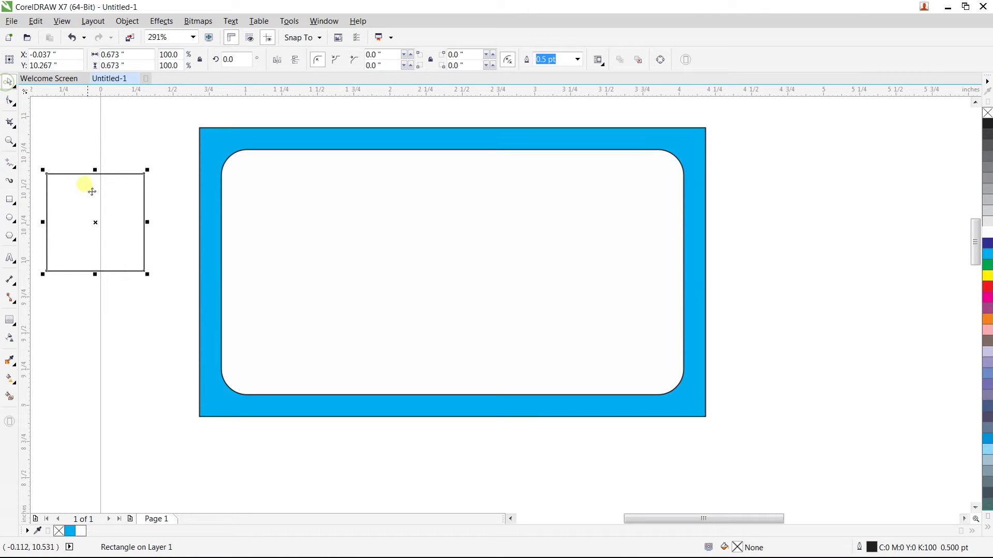
left_click_drag(146, 274, 168, 313)
left_click_drag(130, 255, 308, 206)
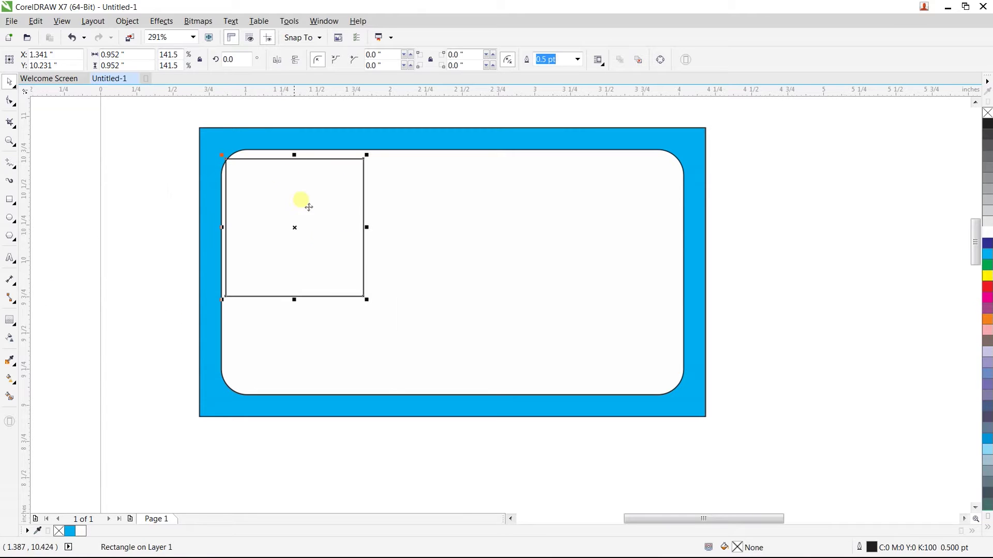
Align the square to the top and left edges of the outer cyan rectangle.
left_click(303, 134, "shift")
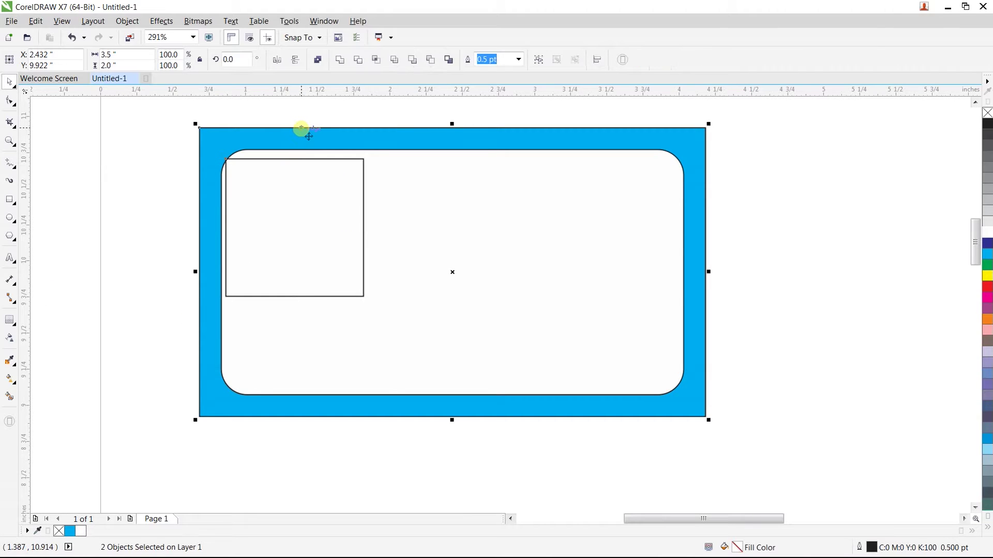
key("t")
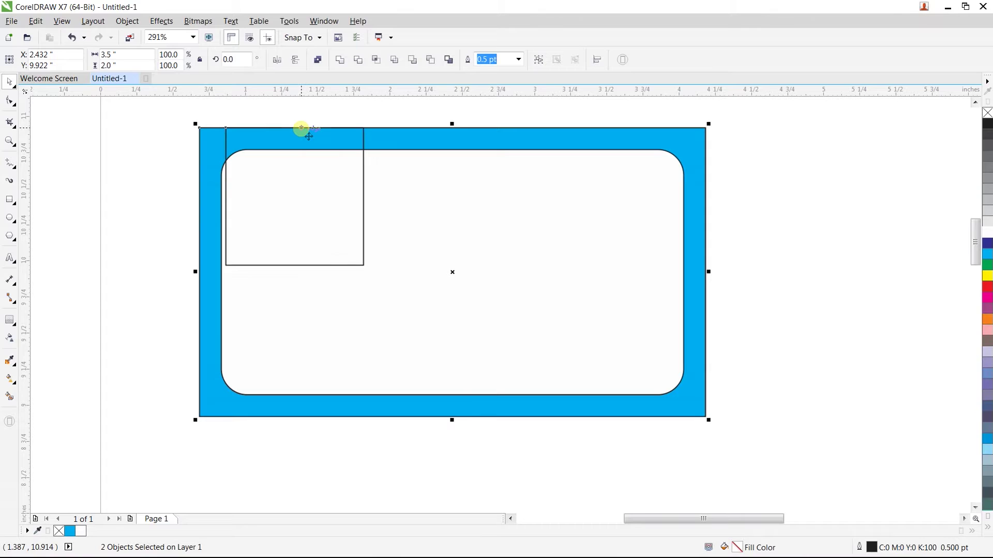
key("l")
Enlarge the square to about 1.13 inches and realign it to the outer rectangle's top and left edges.
left_click(259, 129)
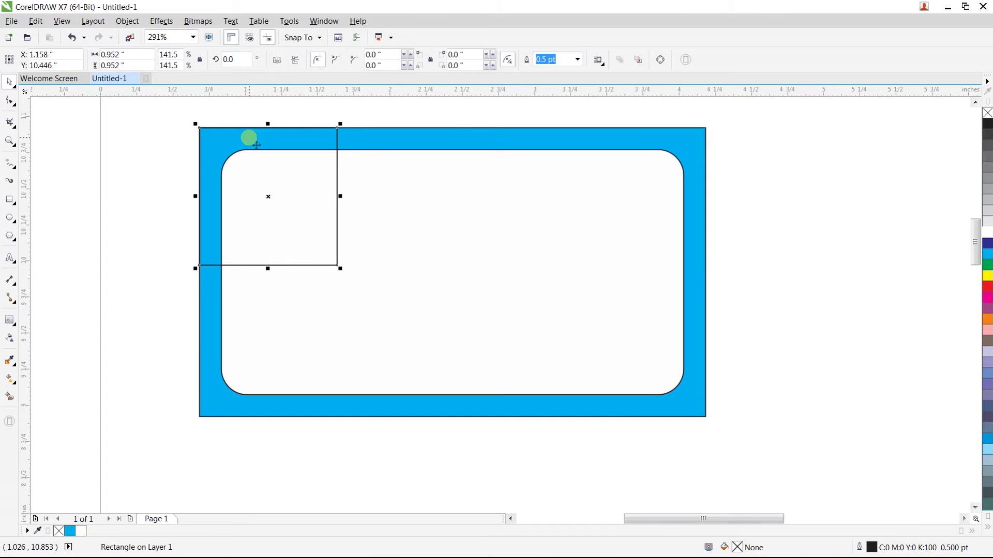
mouse_move(339, 269)
left_mouse_down()
mouse_move(361, 288)
mouse_move(354, 280)
left_mouse_up()
left_click(426, 137, "shift")
key("t")
key("l")
left_click(153, 159)
Convert the square to curves and delete its lower-right node to leave a corner triangle.
left_click(267, 225)
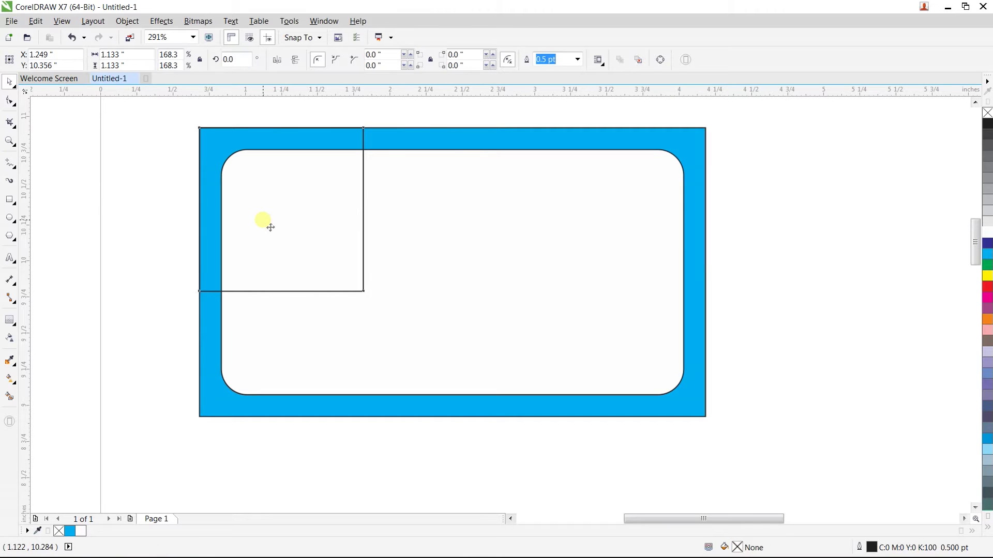
left_click(10, 103)
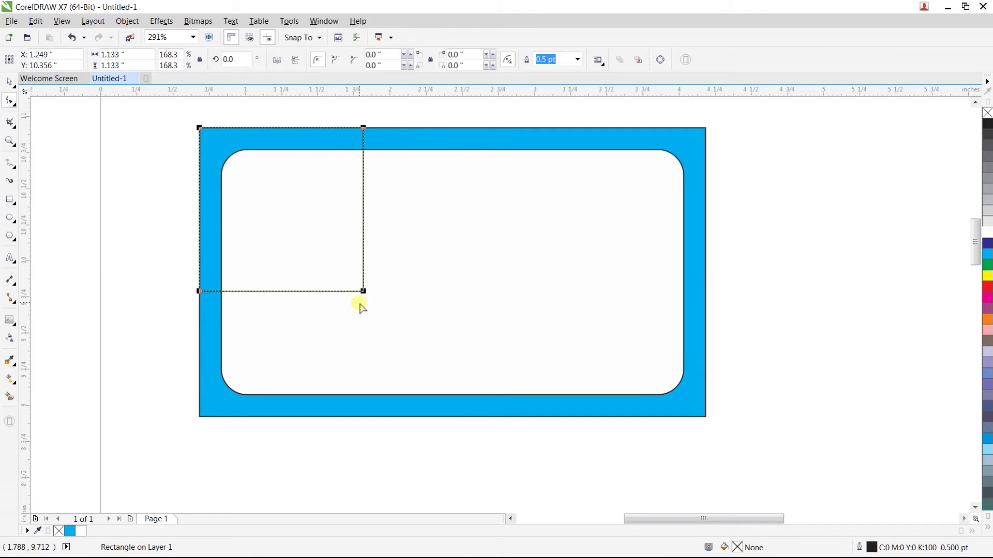
key("ctrl+q")
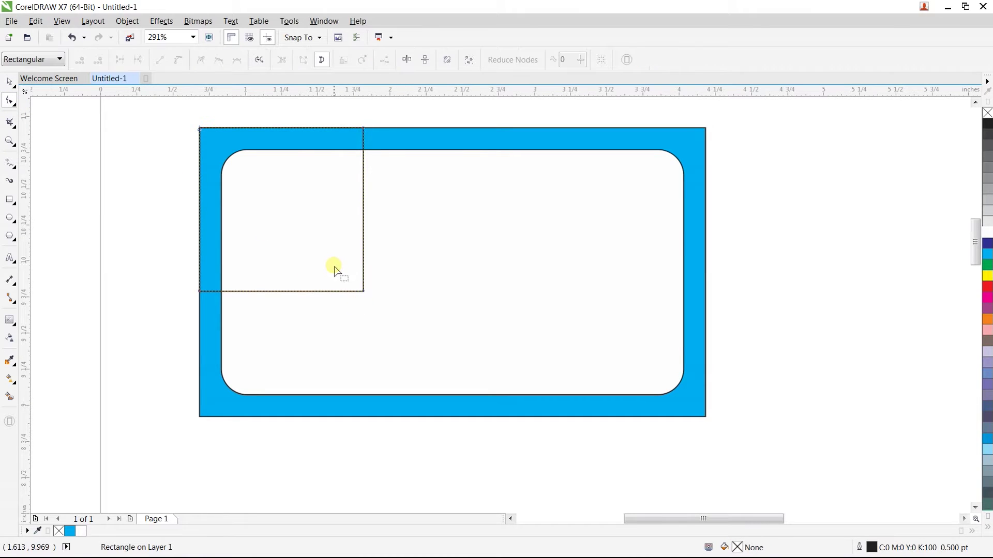
left_click(364, 291)
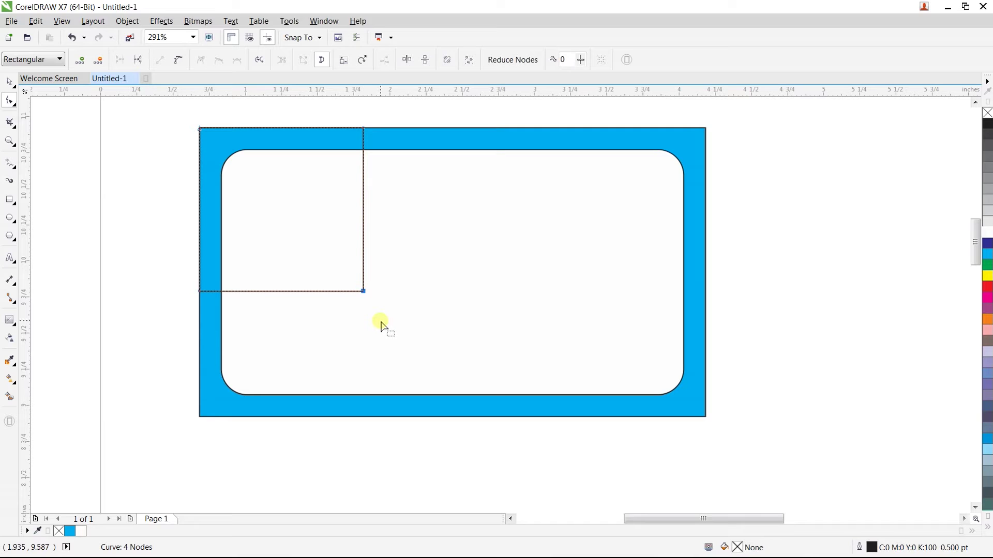
key("Delete")
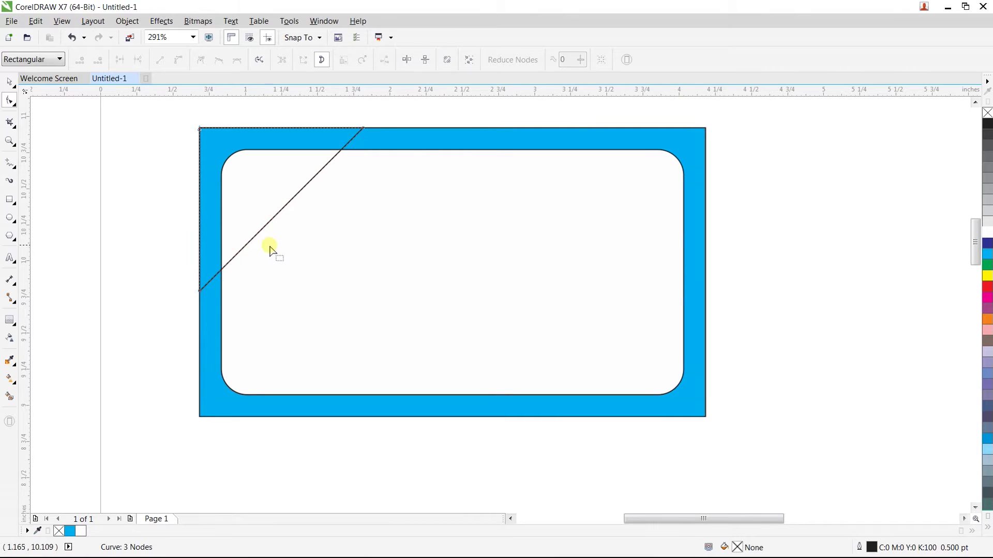
Fill the corner triangle with red.
left_click(10, 81)
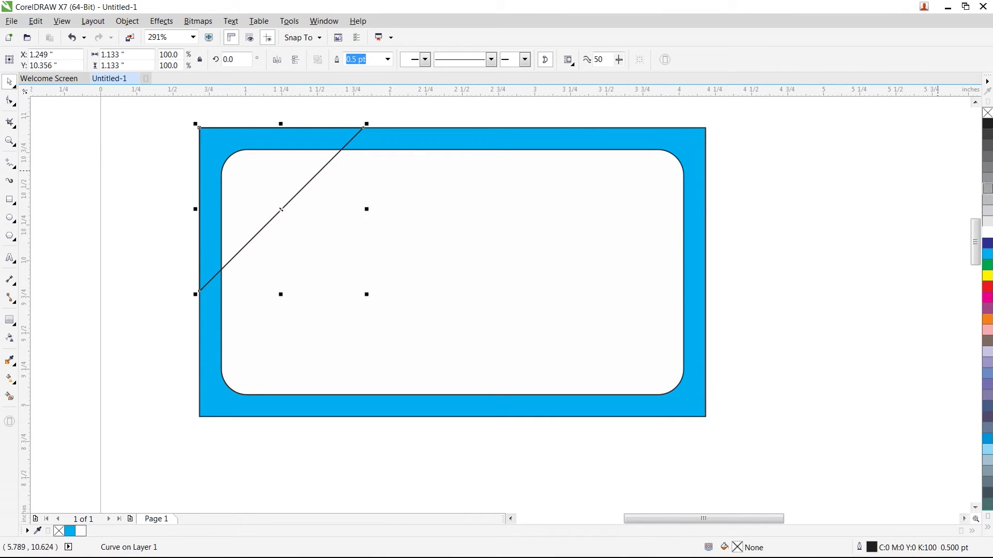
left_click(988, 291)
left_click(835, 285)
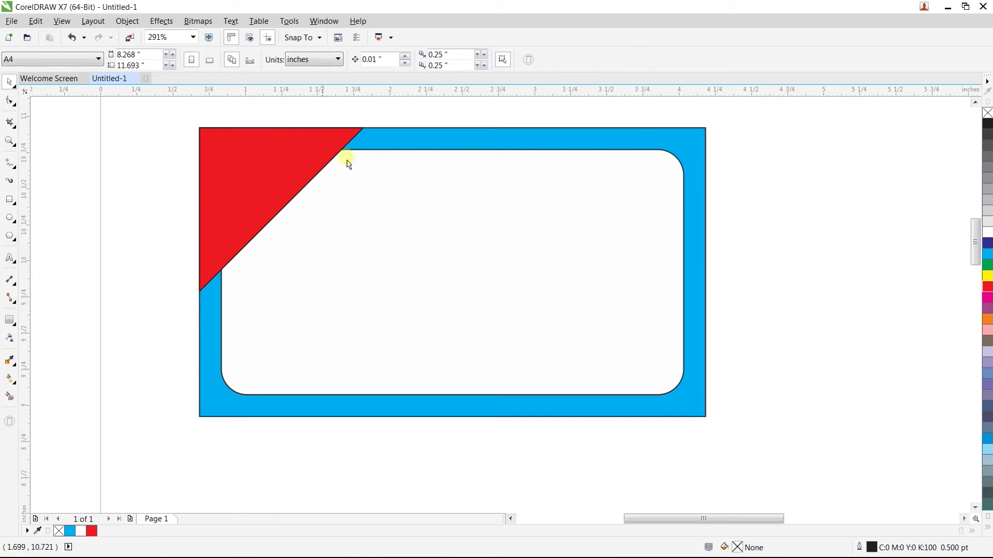
Add the artistic text "RM GRAPHIC DESIGNER" in 24 pt Arial, starting to the left of the card.
left_click(10, 258)
left_click(112, 273)
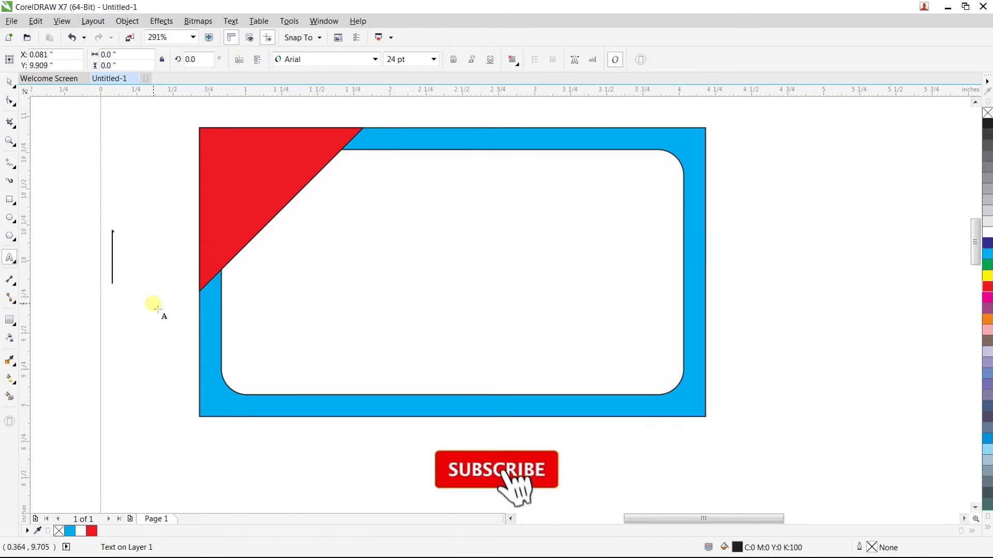
type("RM")
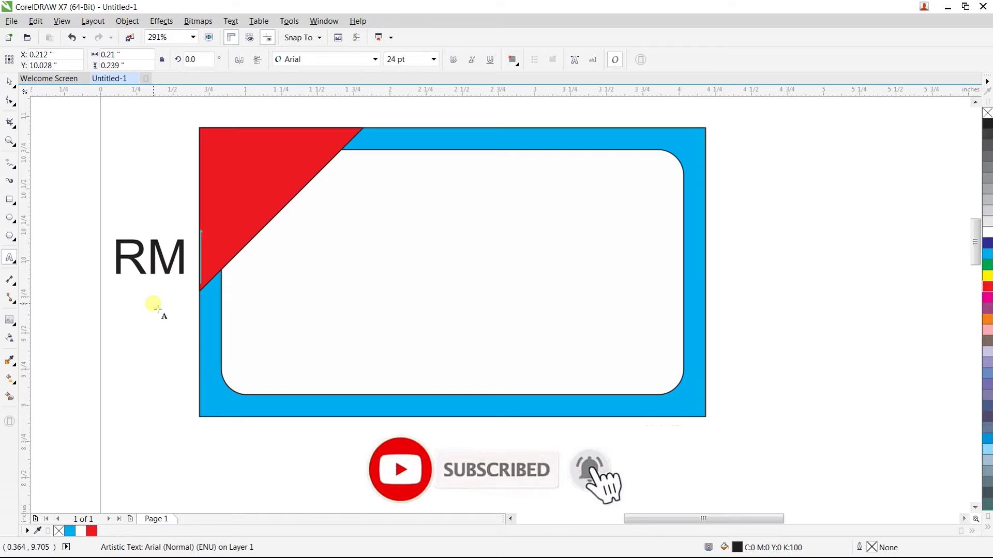
type(" GRAPH")
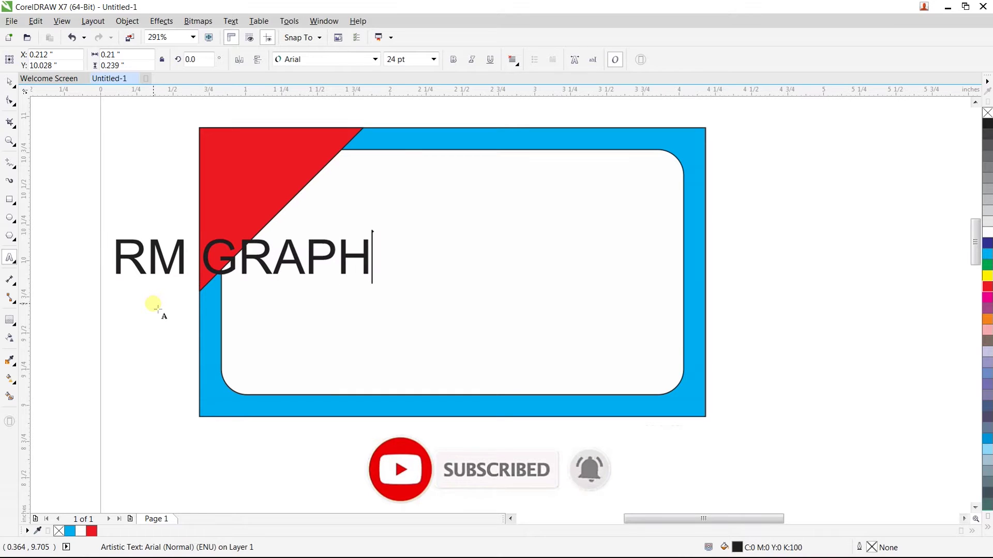
type("IC DE")
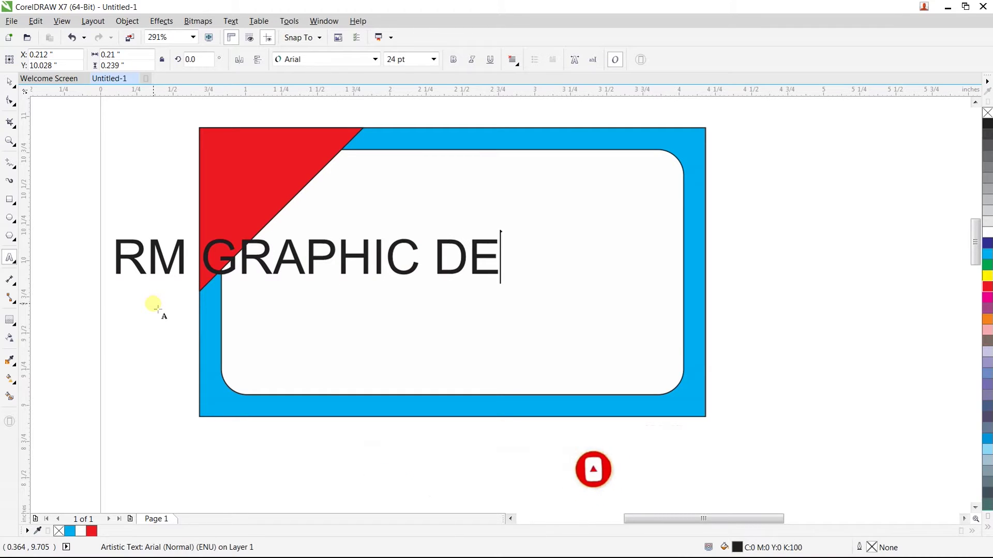
type("SIGNER")
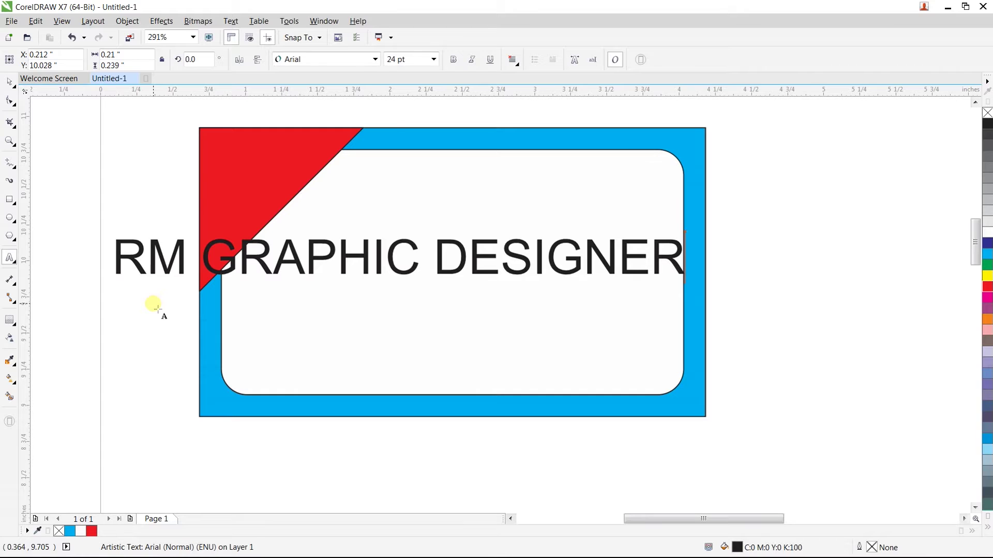
left_click(8, 84)
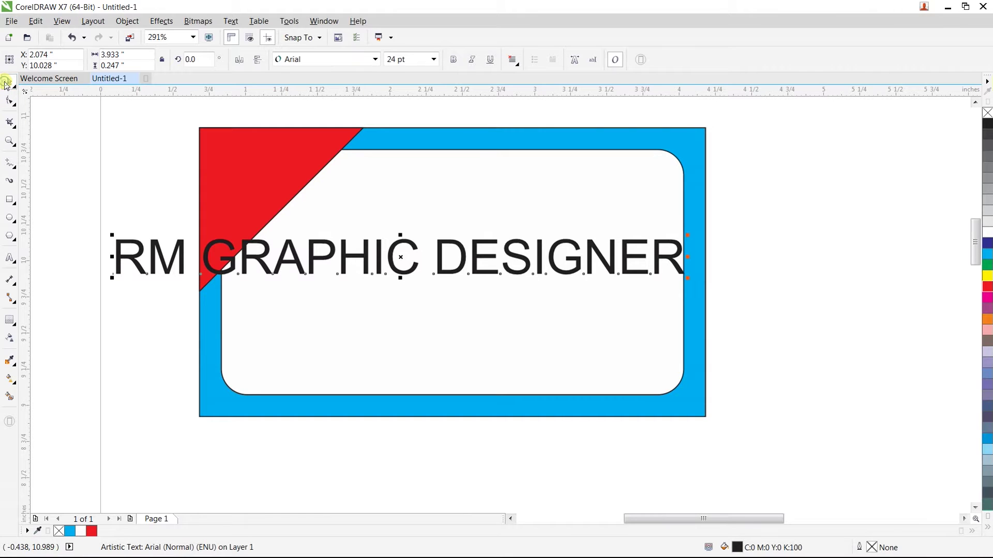
Reduce the title text to 14 pt and move it to the upper-right part of the white panel.
key("ctrl+KP_4")
key("ctrl+KP_4")
key("ctrl+KP_4")
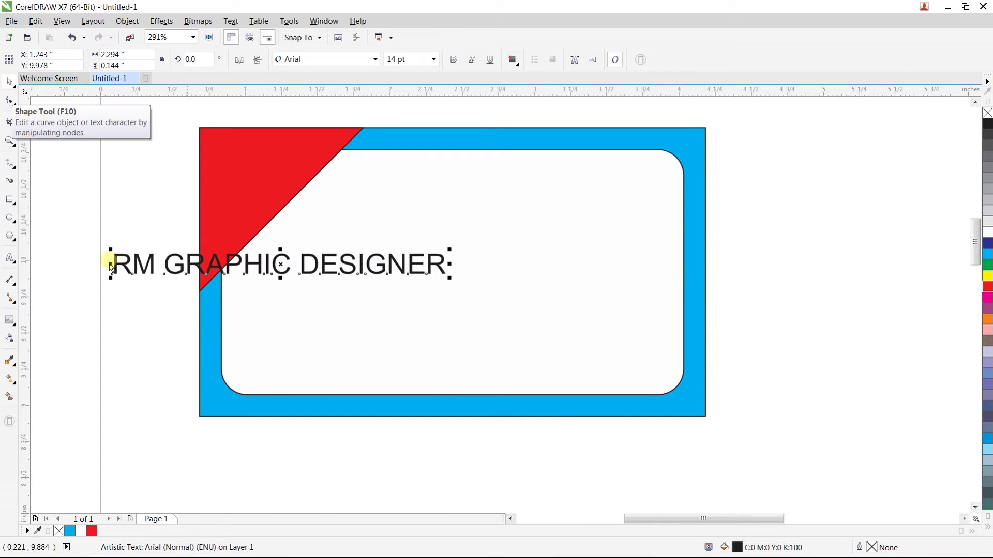
left_click_drag(282, 266, 509, 217)
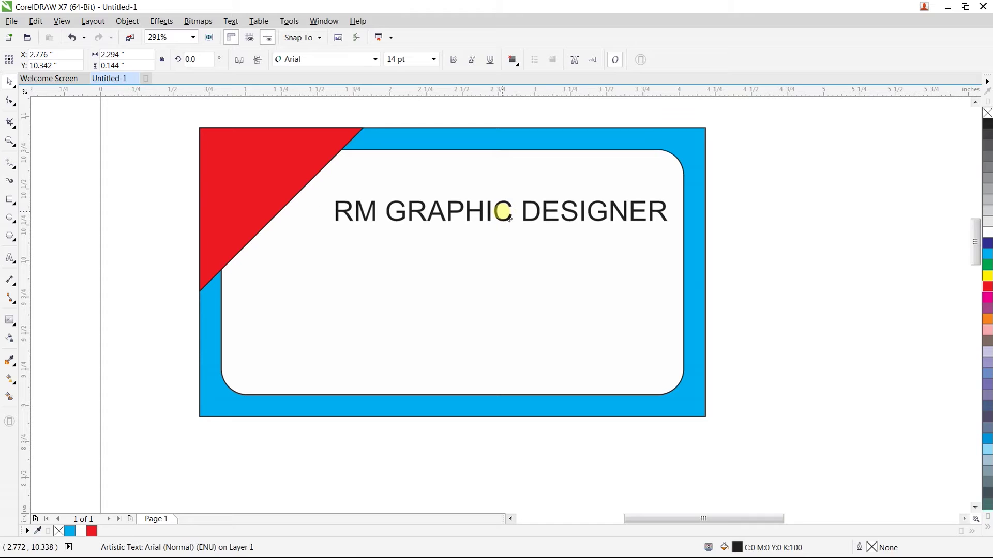
Change the title's font to Ethnocentric and reduce its size to 11 pt.
left_click(352, 60)
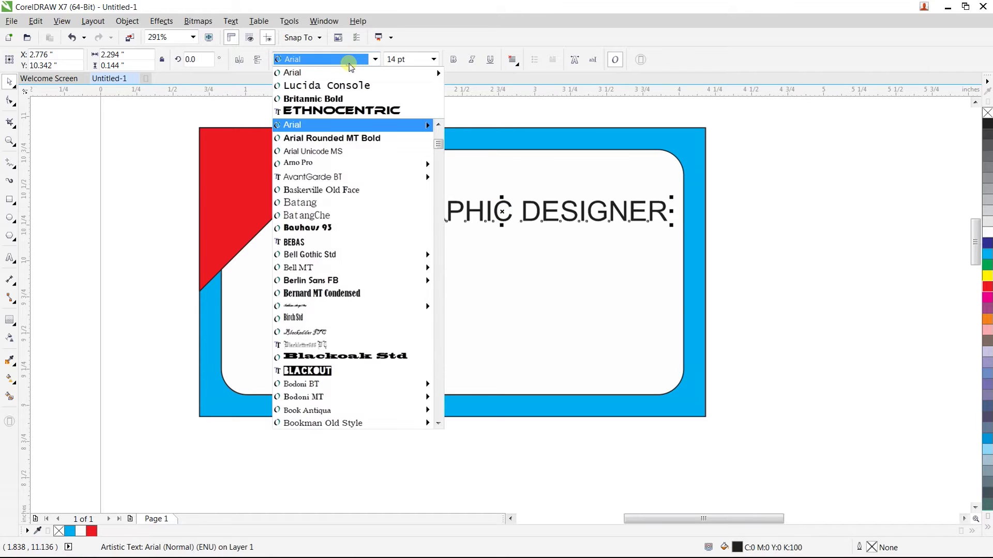
left_click(356, 111)
key("ctrl+KP_4")
key("ctrl+KP_4")
key("ctrl+KP_4")
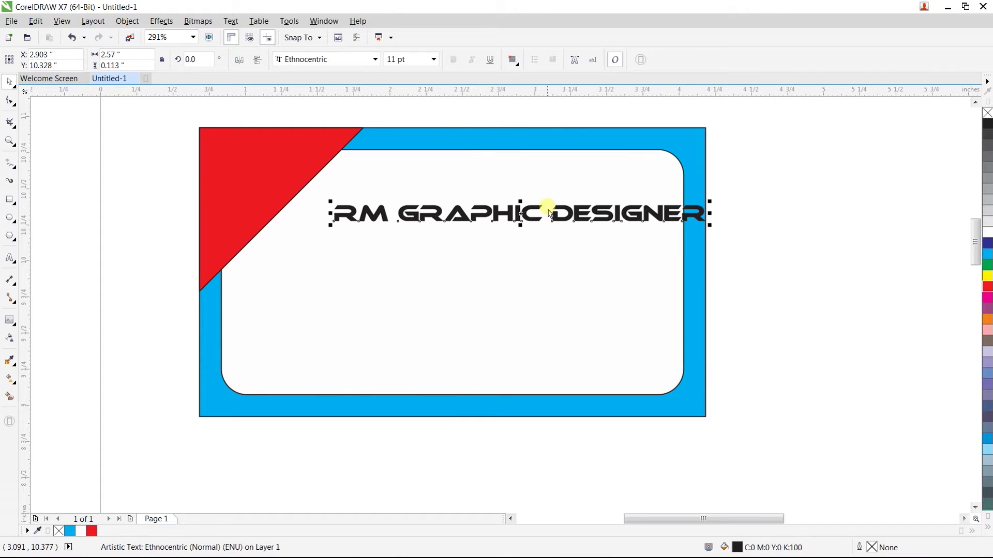
Reduce the title to 9 pt and stretch it vertically to about 0.126 inches tall, higher up in the white panel.
key("ctrl+KP_4")
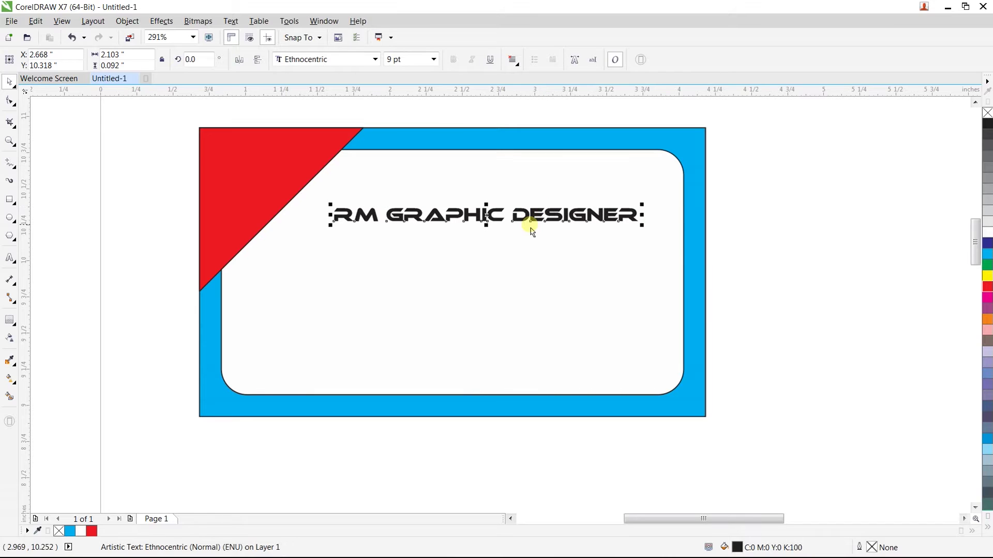
left_click_drag(486, 225, 504, 190)
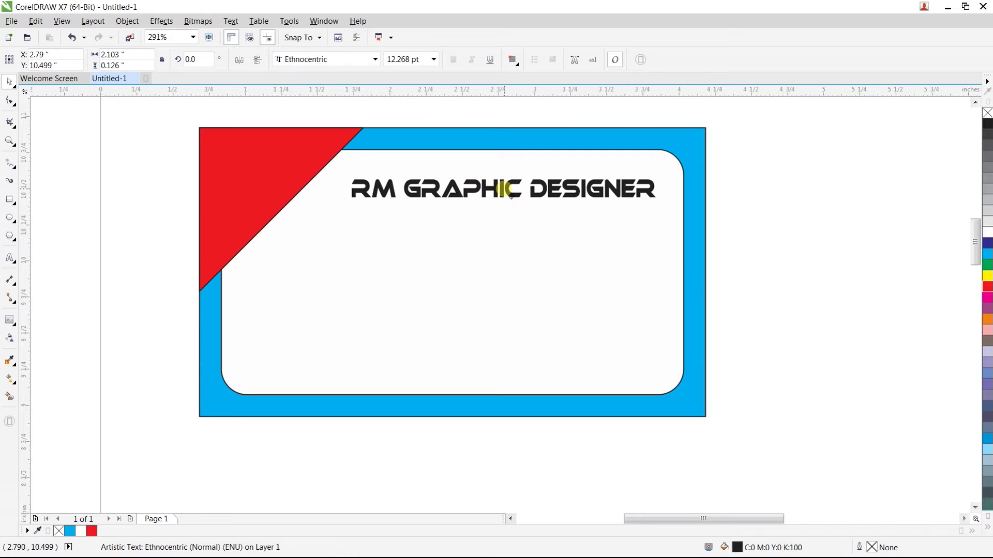
left_click(824, 219)
Fill the "RM GRAPHIC DESIGNER" title with red.
left_click(641, 191)
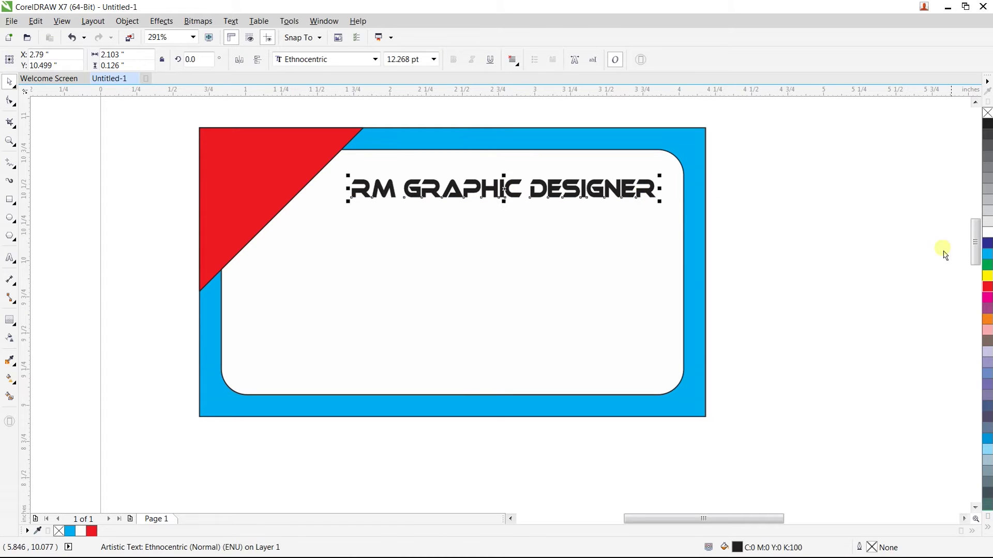
left_click(988, 287)
left_click(709, 223)
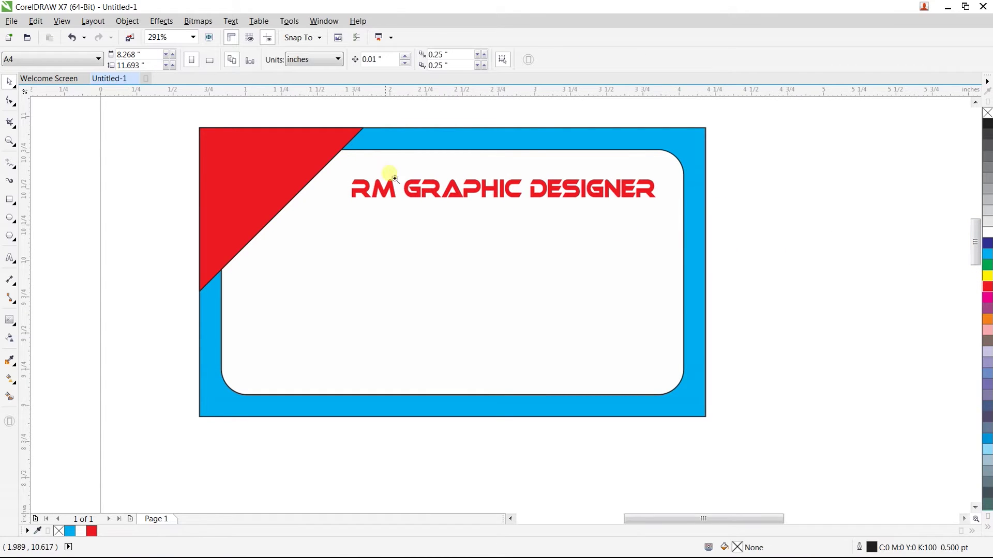
Duplicate the red title slightly below itself and fill the original upper title with black.
left_click_drag(299, 126, 785, 262)
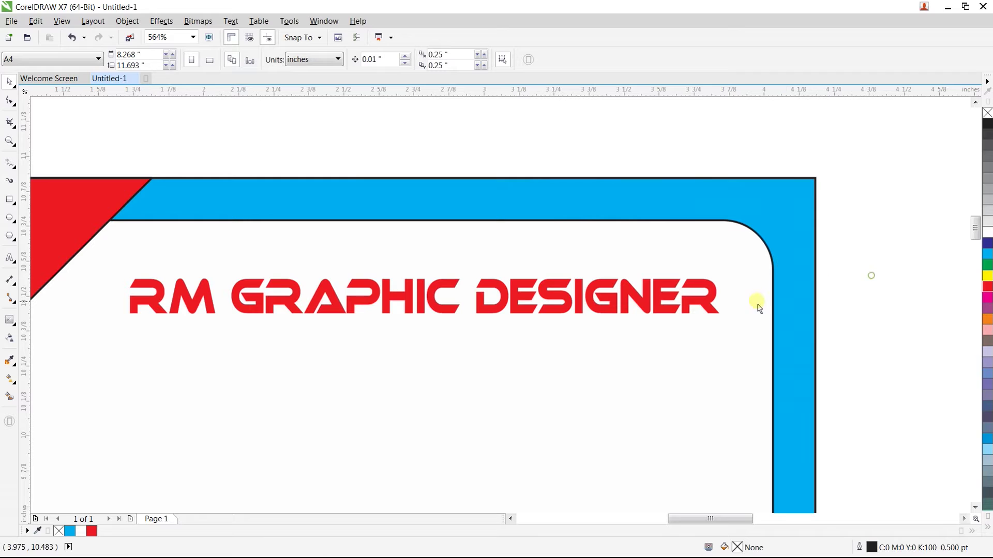
left_click(706, 309)
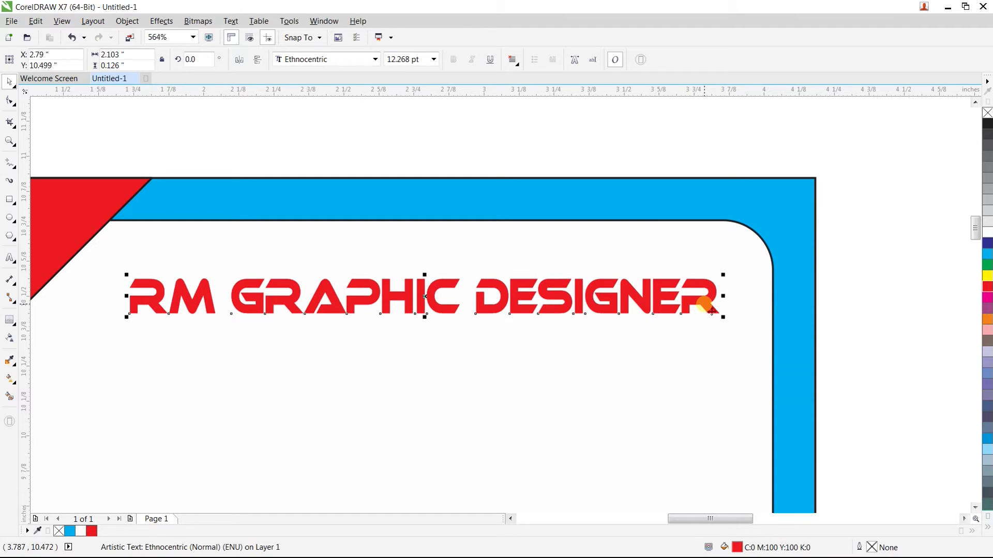
left_click_drag(712, 300, 712, 316)
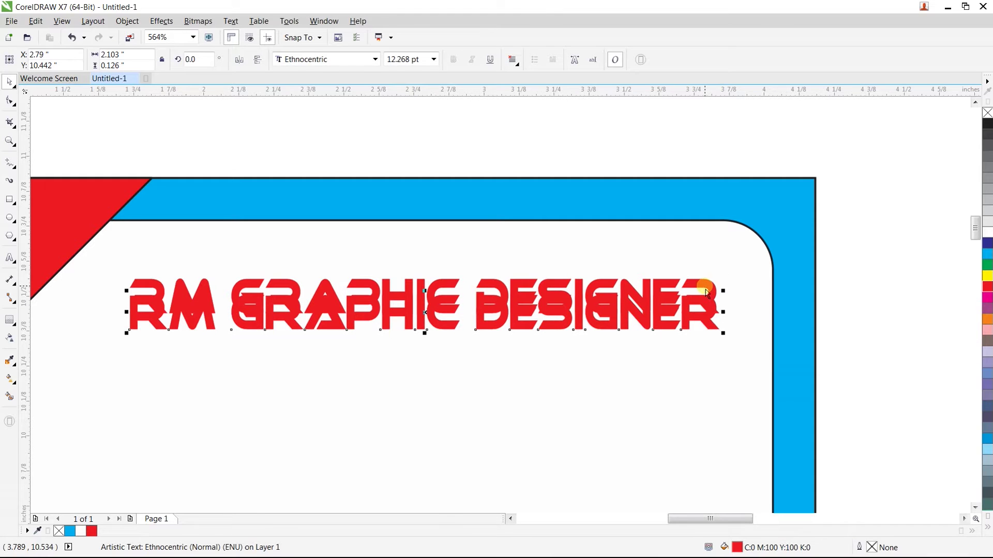
left_click(988, 125)
Move the red title copy up over the black one, leaving a thin black shadow edge around the letters.
left_click(722, 335)
left_click(714, 323)
left_click_drag(713, 323, 711, 311)
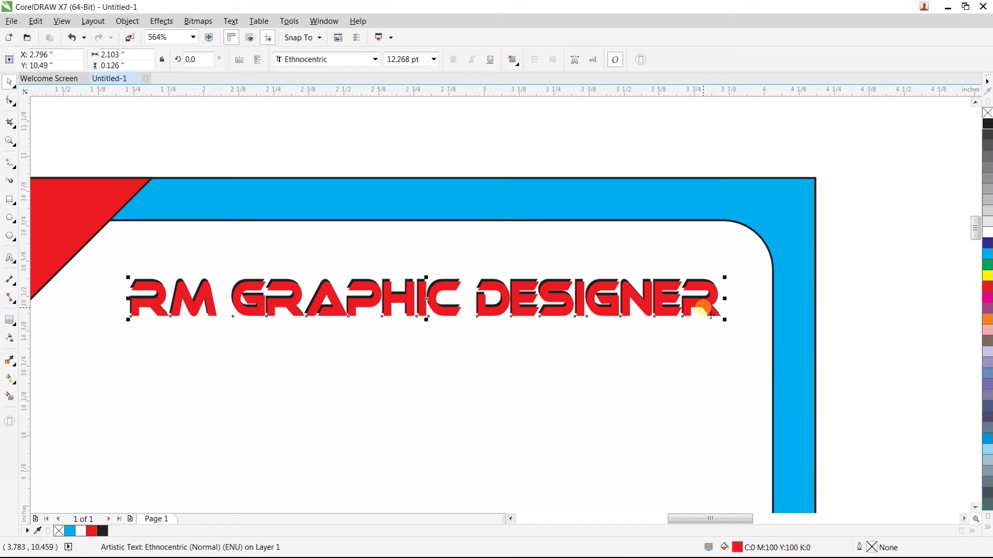
left_click(822, 274)
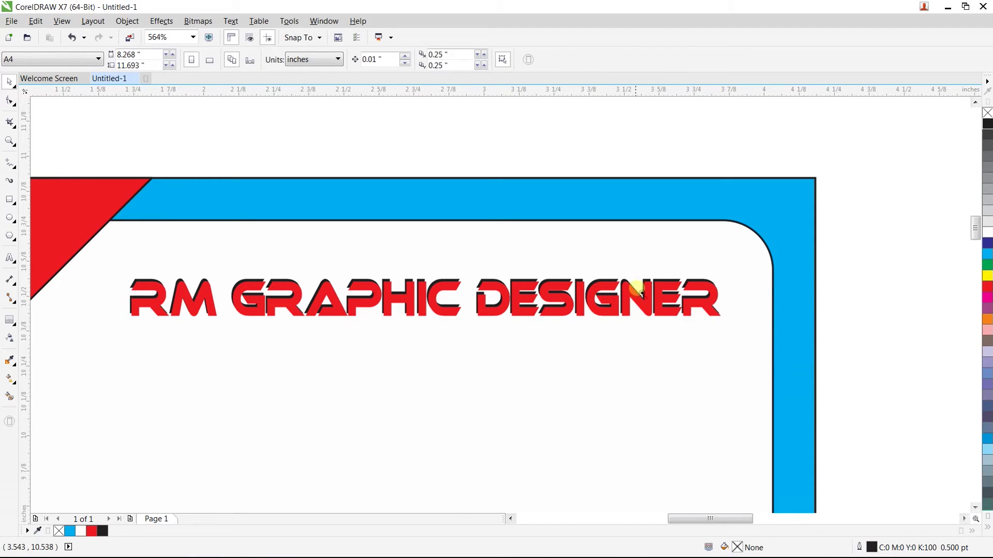
left_click_drag(616, 256, 745, 349)
left_click(642, 303)
left_click_drag(612, 311, 608, 304)
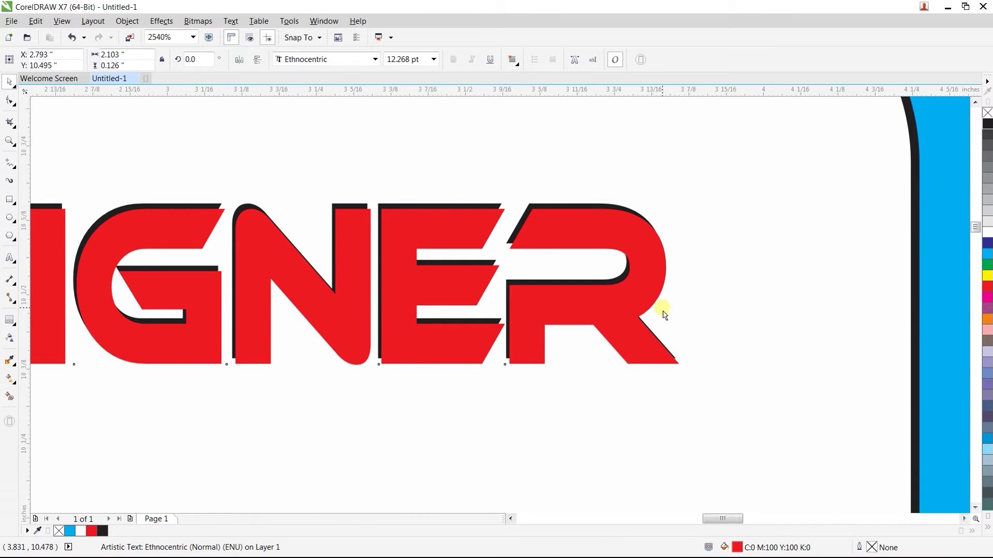
Group the red title with its black shadow copy.
scroll(665, 315, "down", 8)
left_click_drag(779, 269, 346, 358)
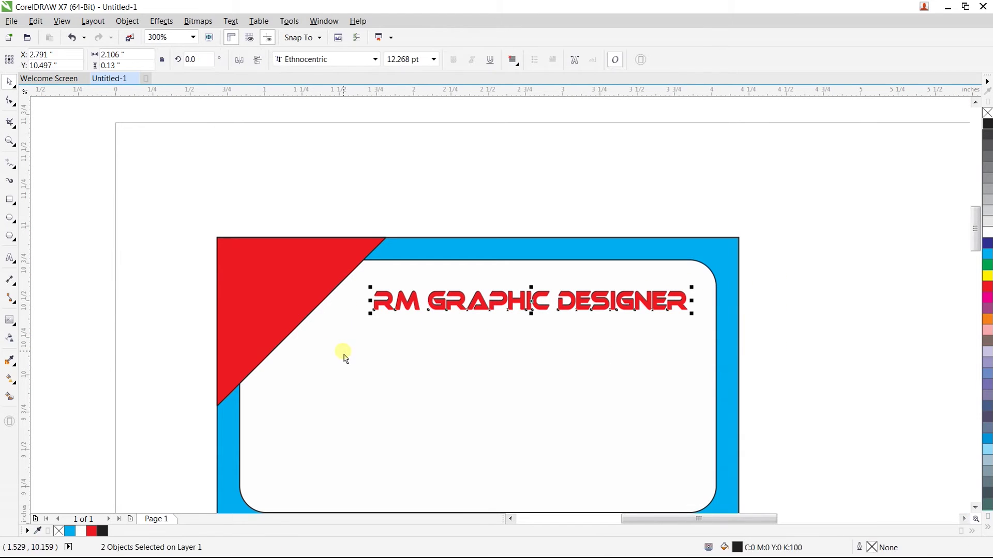
key("ctrl+g")
left_click(769, 339)
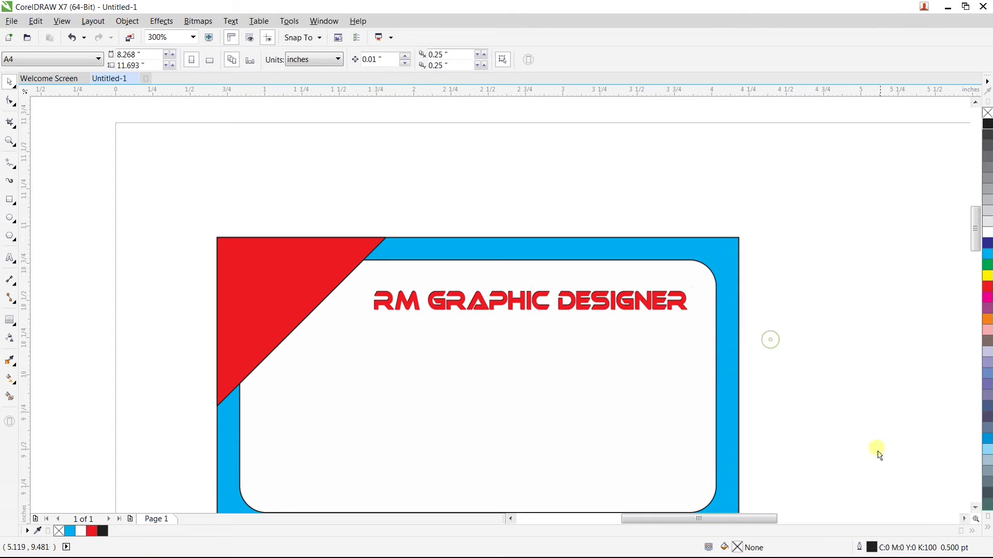
Remove the outline from the red corner triangle.
left_click(975, 508)
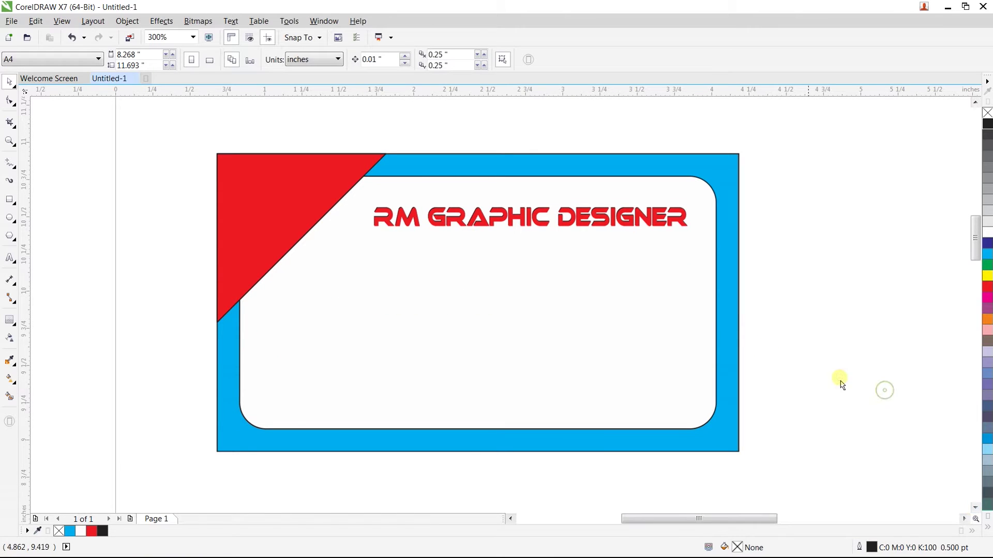
left_click(295, 211)
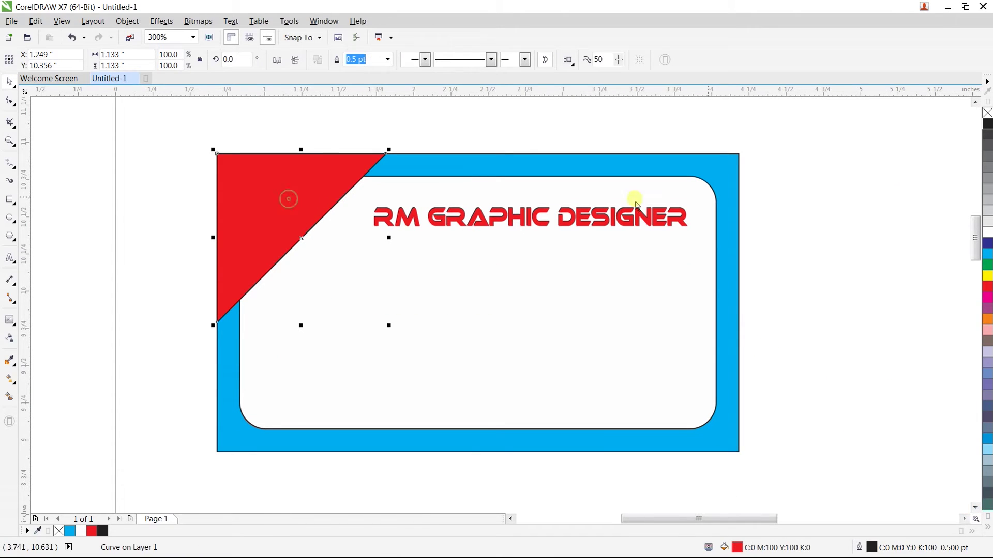
right_click(987, 113)
left_click(926, 166)
Add the artistic text "Exective" in 24 pt Arial, starting to the left of the card.
left_click(10, 261)
left_click(98, 294)
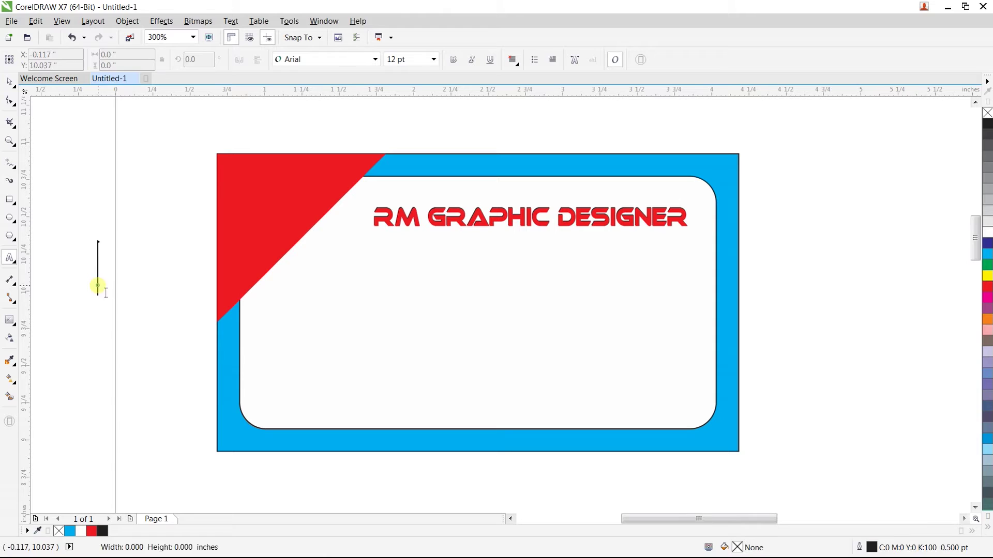
type("Ec")
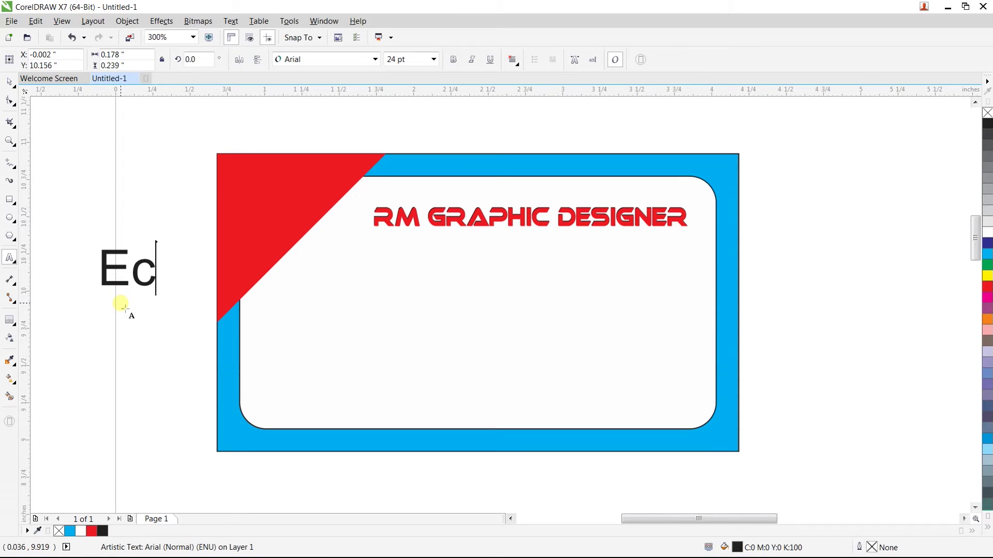
type("e")
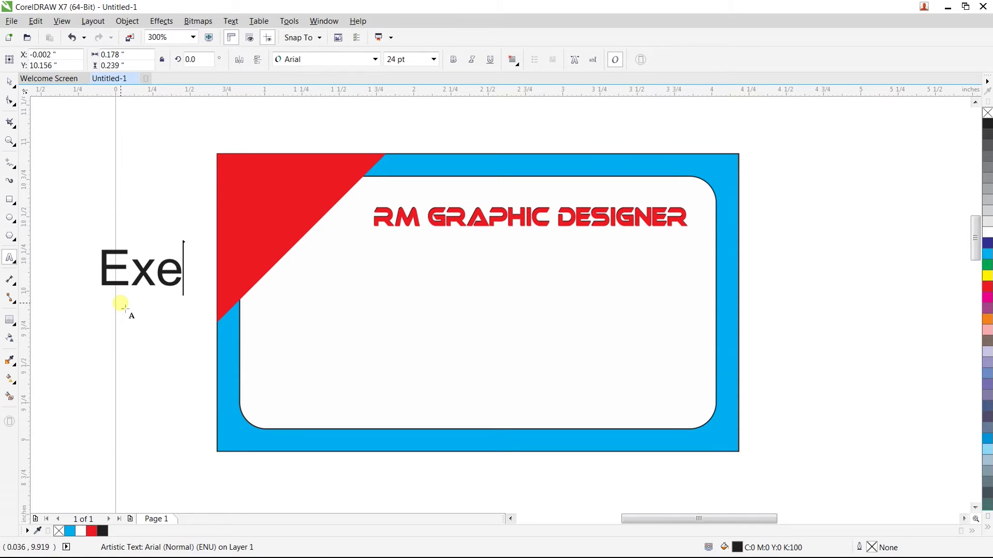
type("ctive")
Rotate the "Exective" text by 45 degrees and scale it to about 10.4 pt inside the red corner triangle.
left_click(12, 85)
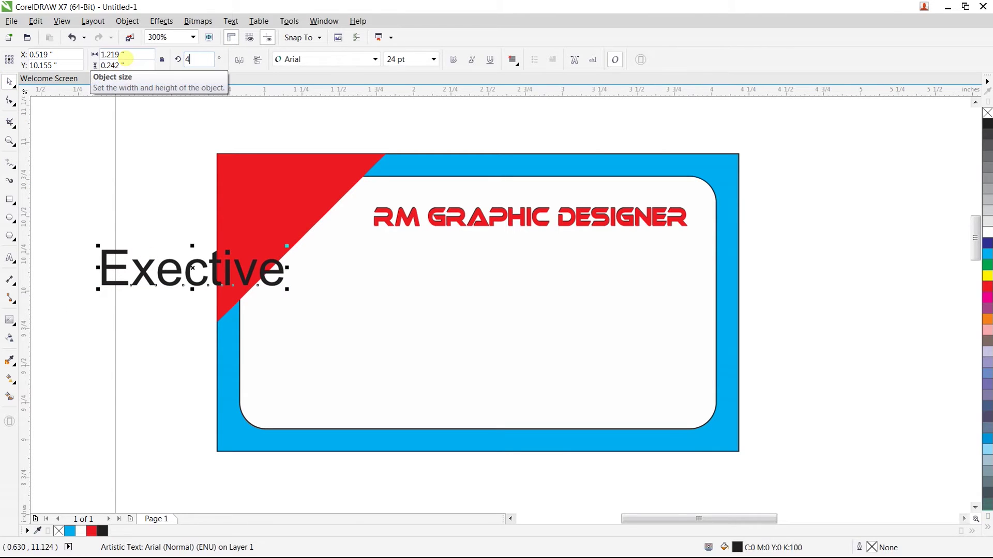
key("Return")
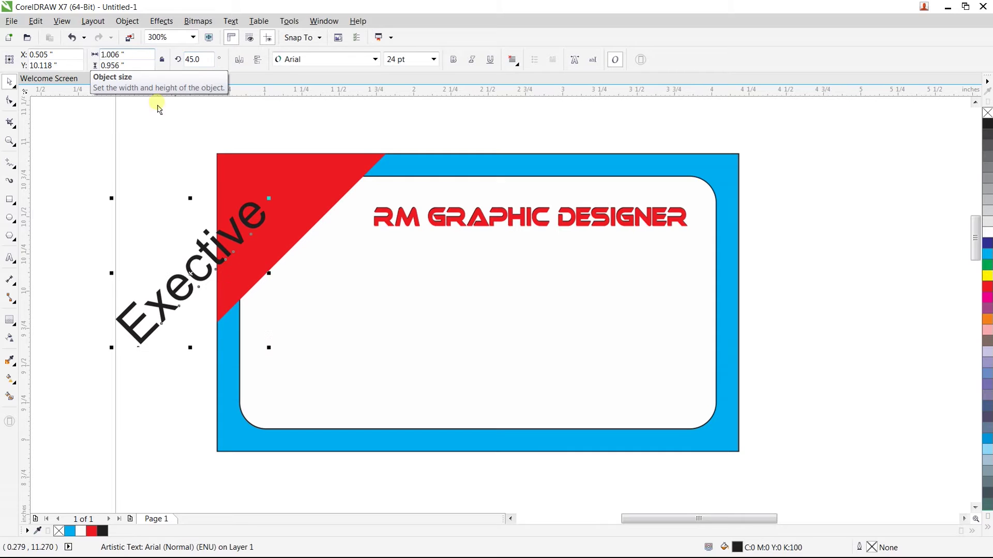
left_click(69, 152)
left_click(225, 233)
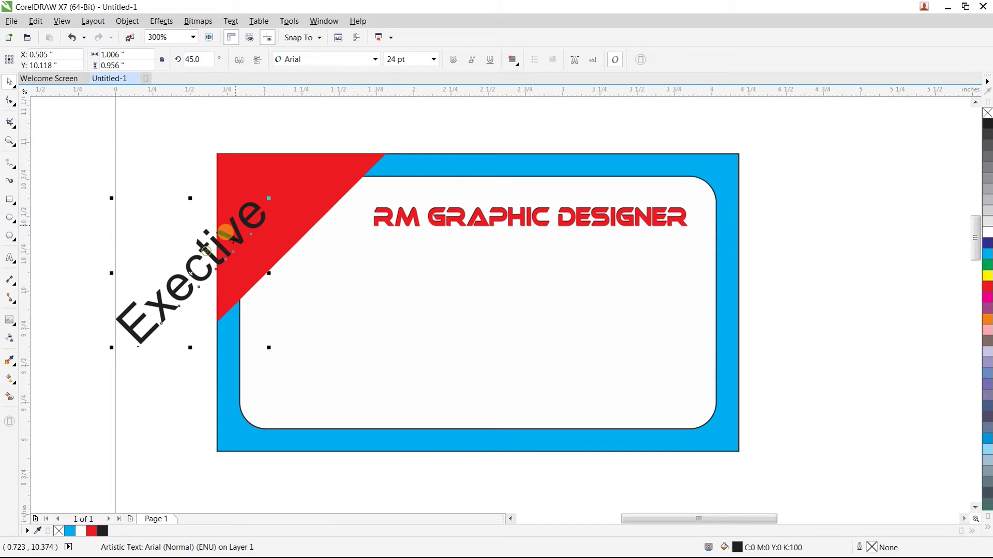
mouse_move(270, 198)
left_mouse_down()
mouse_move(223, 250)
mouse_move(267, 207)
left_mouse_up()
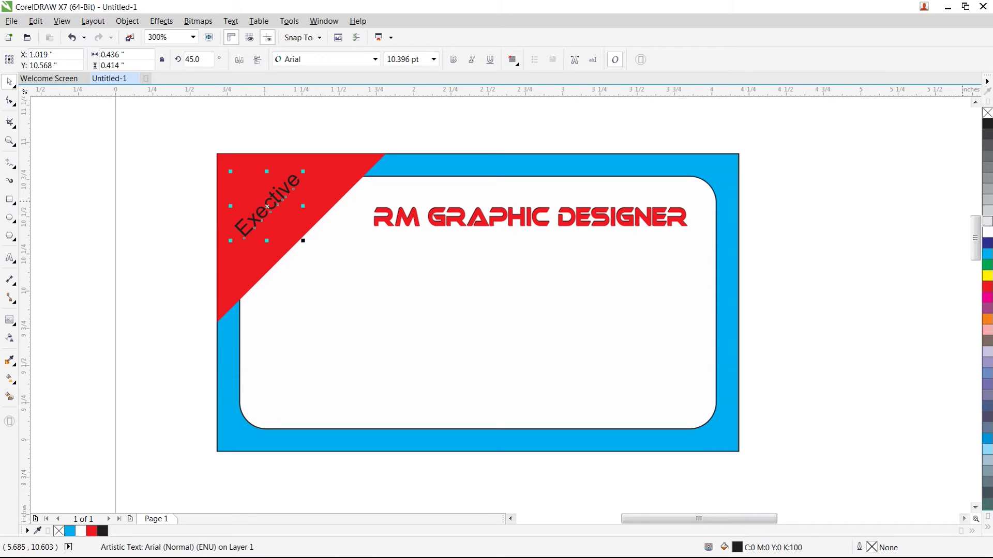
Fill the "Exective" text with white and make it bold.
left_click(988, 221)
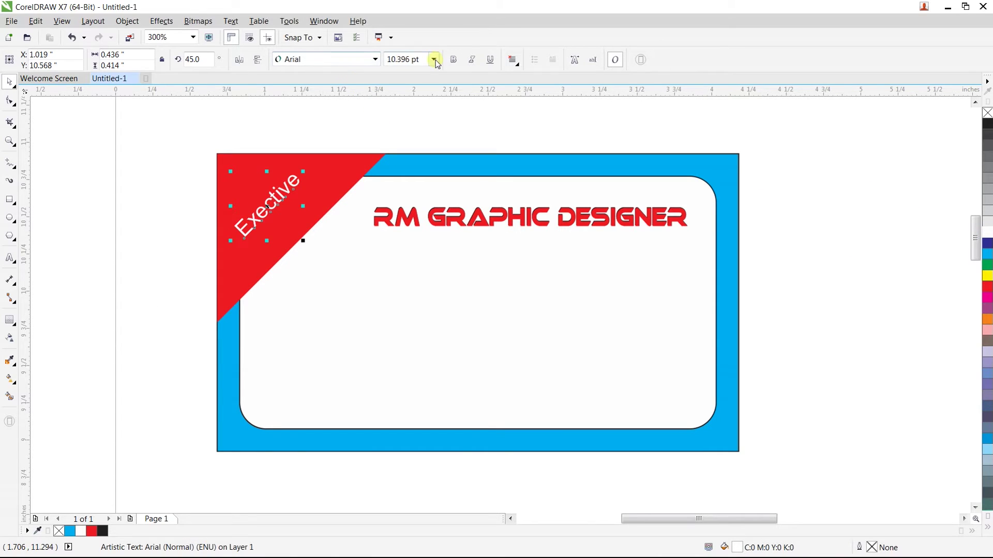
left_click(452, 59)
Duplicate the slanted "Exective" text just below itself and replace the copy's wording with the cardholder's name in capitals.
left_click_drag(298, 179, 301, 219)
right_click(300, 219)
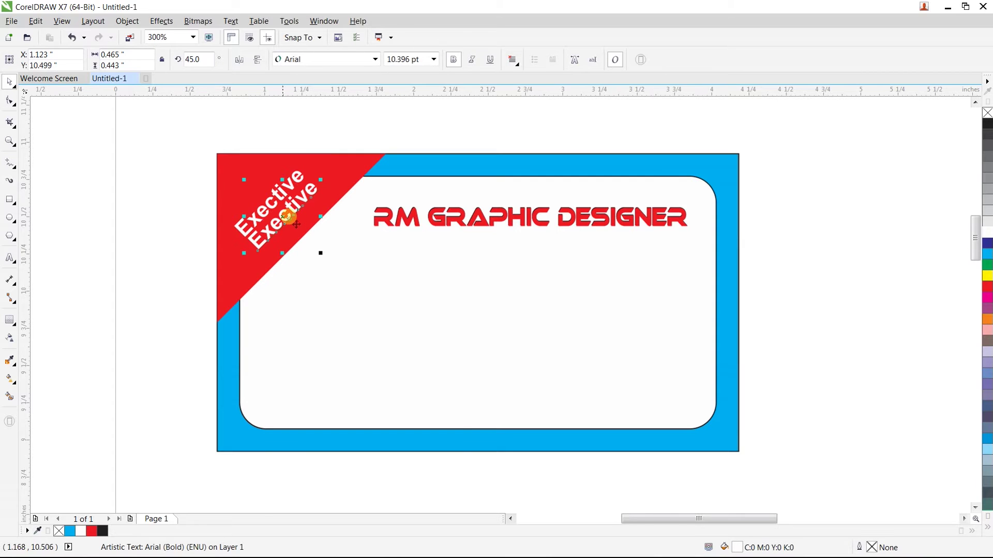
left_click(9, 256)
left_click(270, 245)
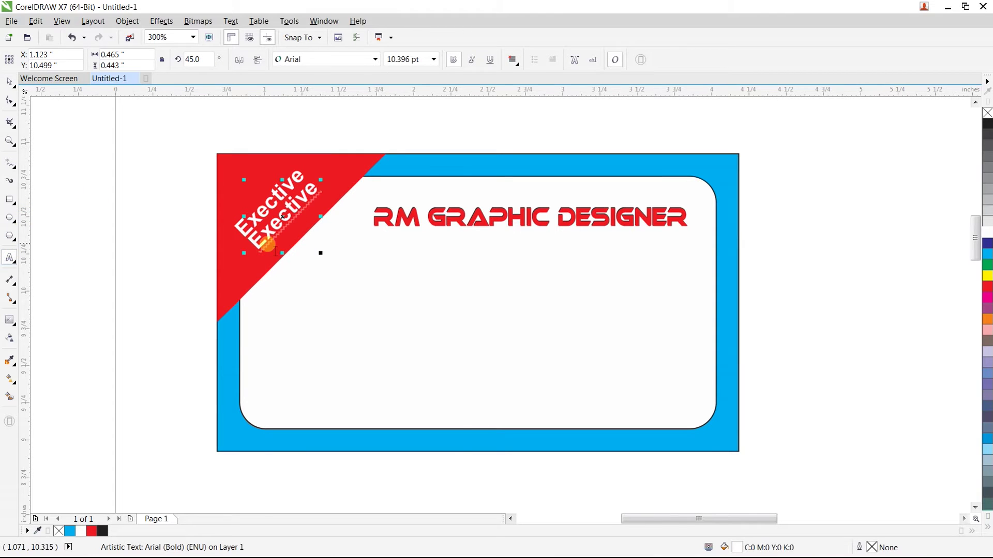
left_click_drag(253, 244, 321, 197)
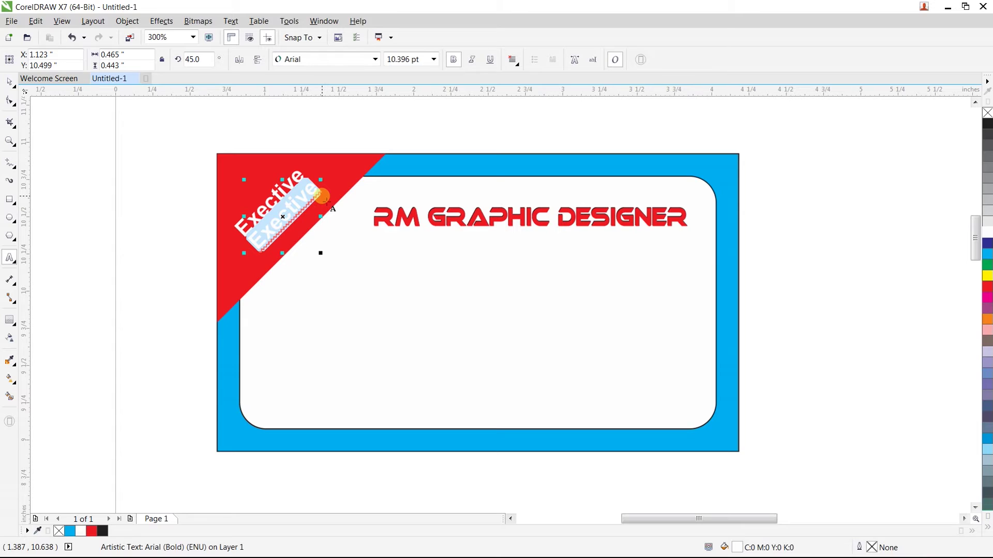
type("RABBIE")
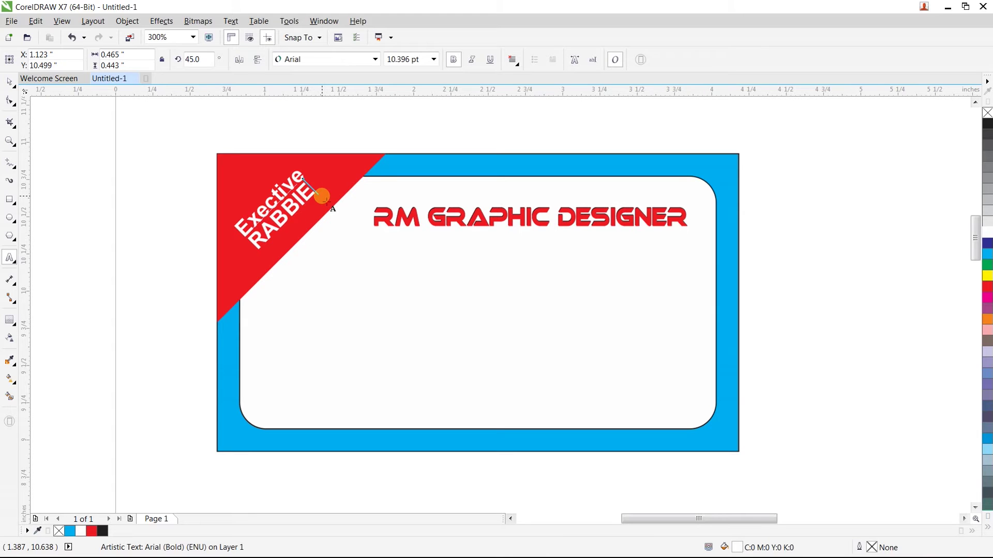
left_click(9, 80)
Reduce the "Exective" text to 7 pt and place it close above the slanted name.
left_click(281, 196)
key("z")
left_click_drag(197, 141, 525, 310)
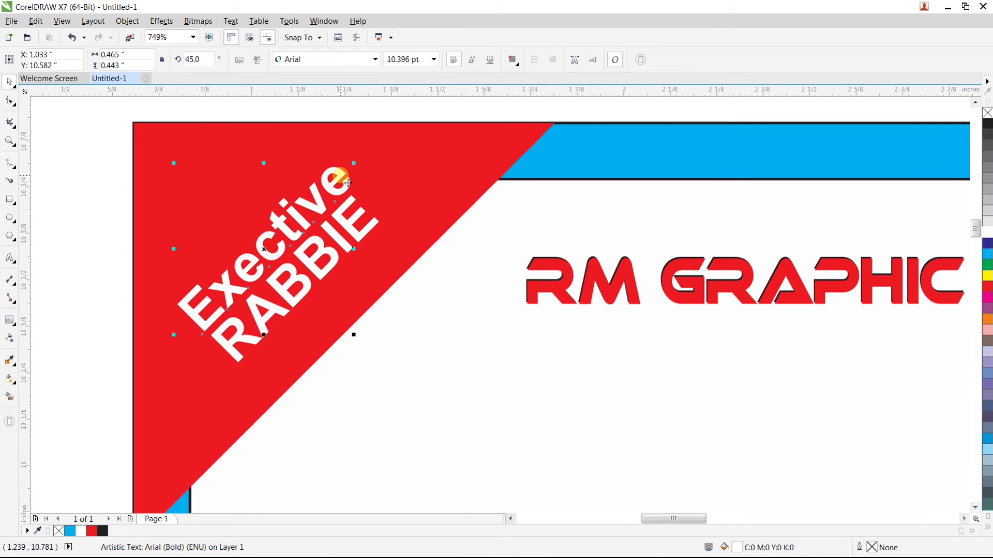
left_click(420, 61)
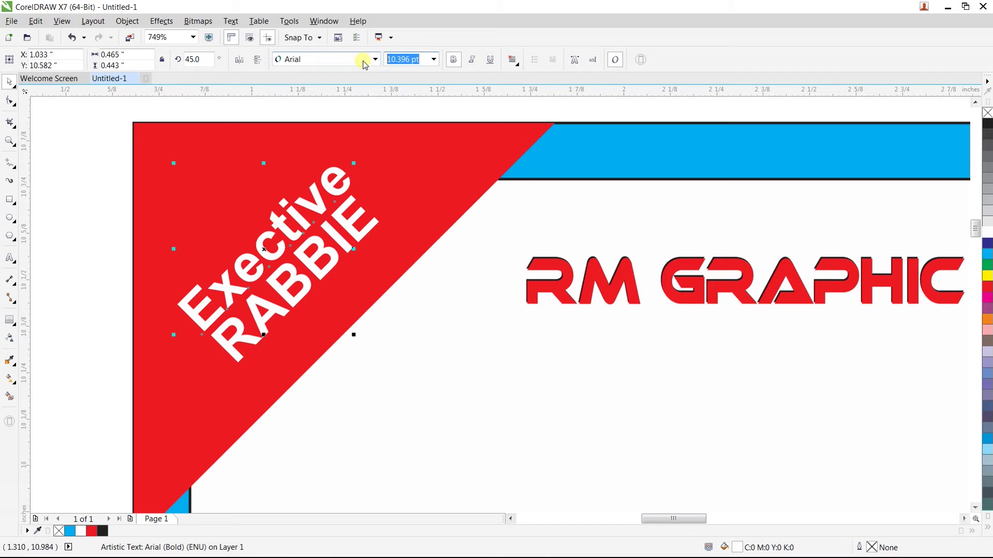
type("7")
key("Return")
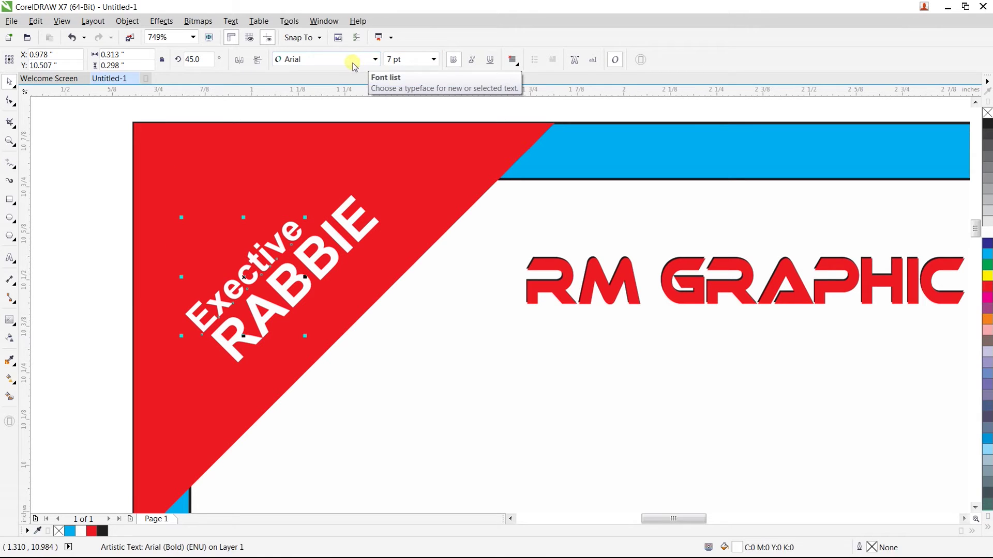
left_click_drag(251, 288, 264, 267)
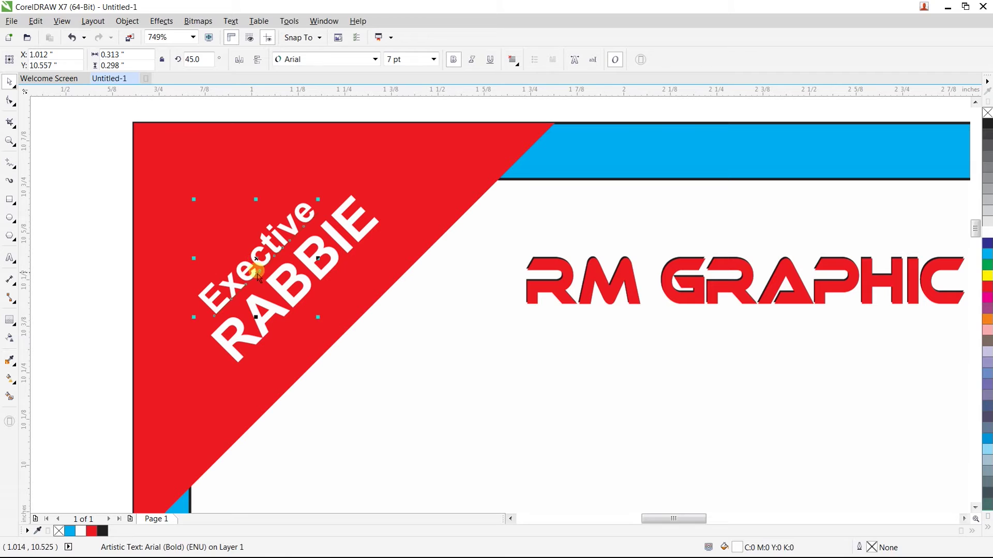
left_click_drag(284, 239, 287, 240)
left_click(306, 283)
left_click(101, 199)
Group the two corner texts and enlarge the group to about 0.6 by 0.565 inches along the triangle's diagonal edge.
left_click_drag(84, 159, 432, 388)
key("ctrl+g")
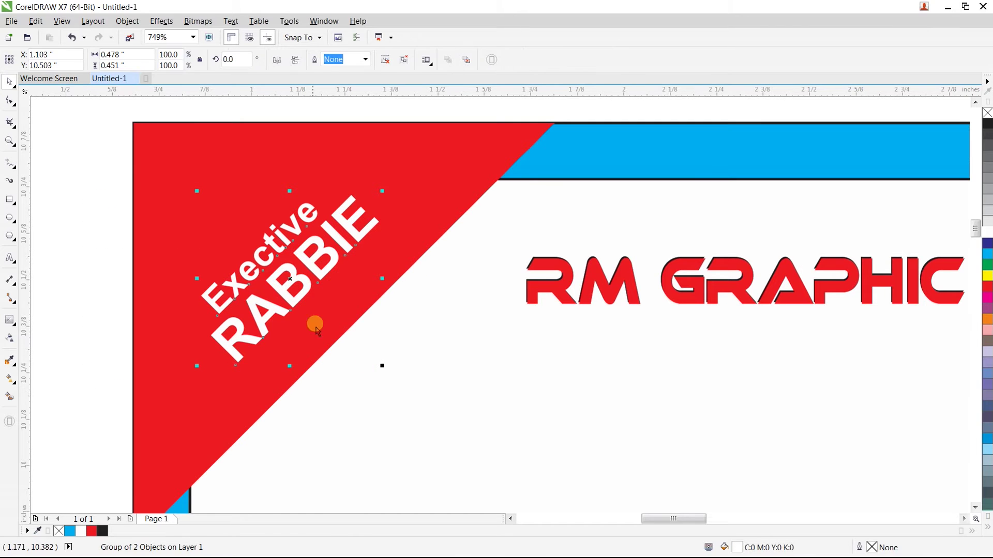
mouse_move(383, 190)
left_mouse_down()
mouse_move(402, 164)
mouse_move(390, 173)
left_mouse_up()
left_click_drag(336, 244, 362, 262)
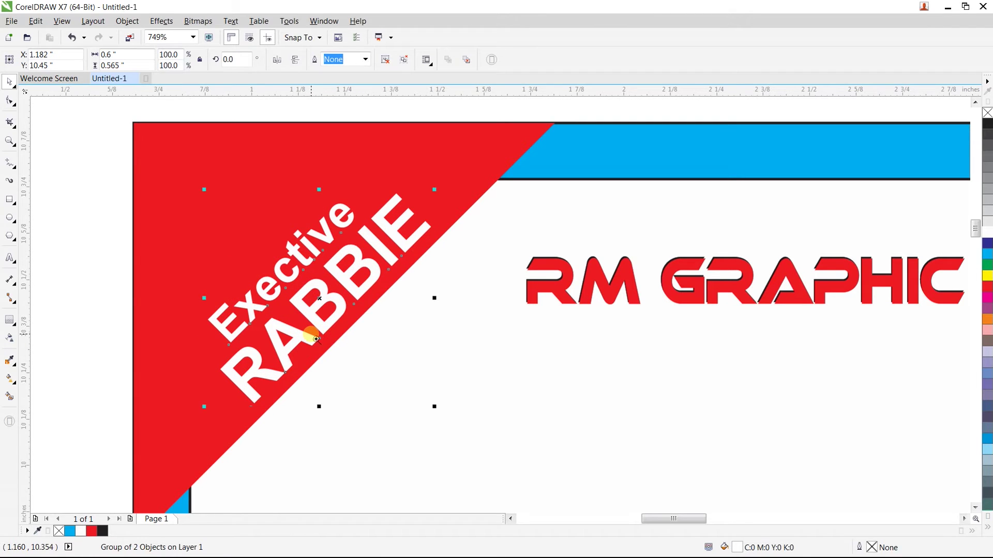
scroll(316, 339, "down", 5)
left_click_drag(260, 275, 552, 457)
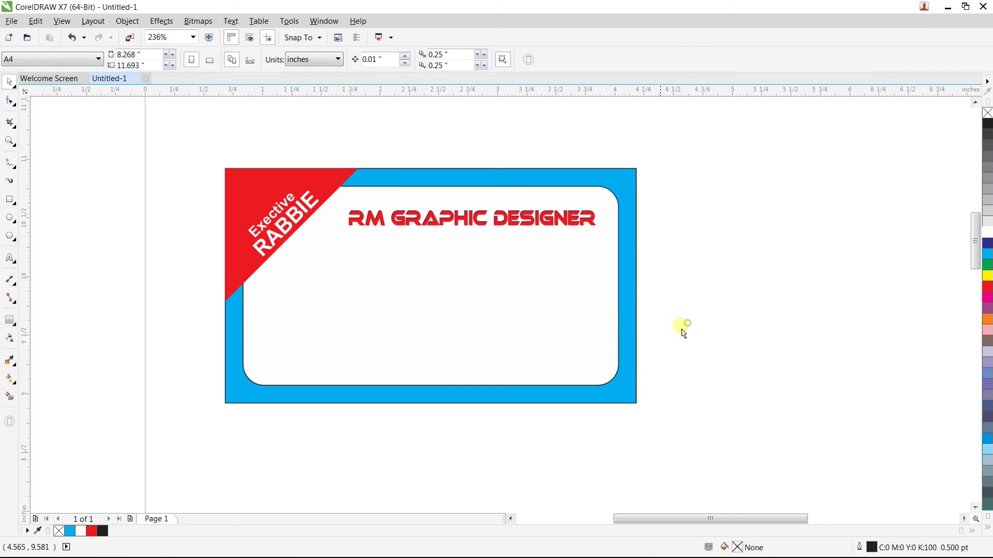
Add a 24 pt Arial artistic text line just below the card reading "Address:" followed by the business address.
left_click(9, 258)
left_click(286, 433)
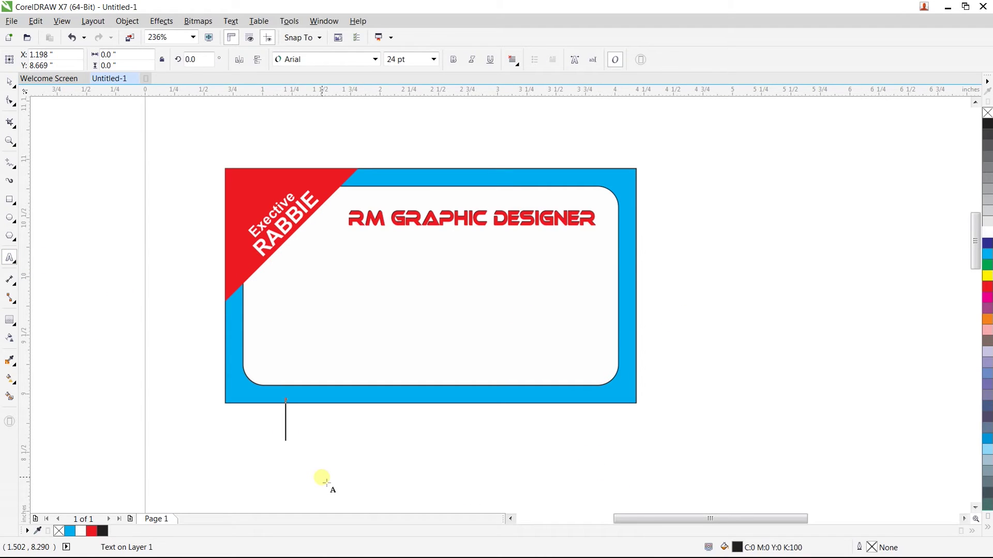
type("Address")
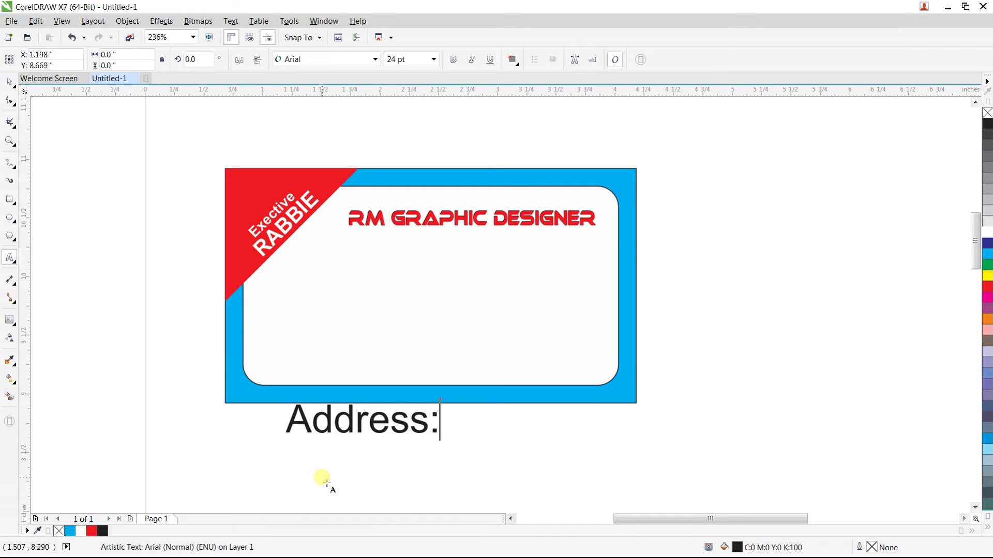
type(": Gulber")
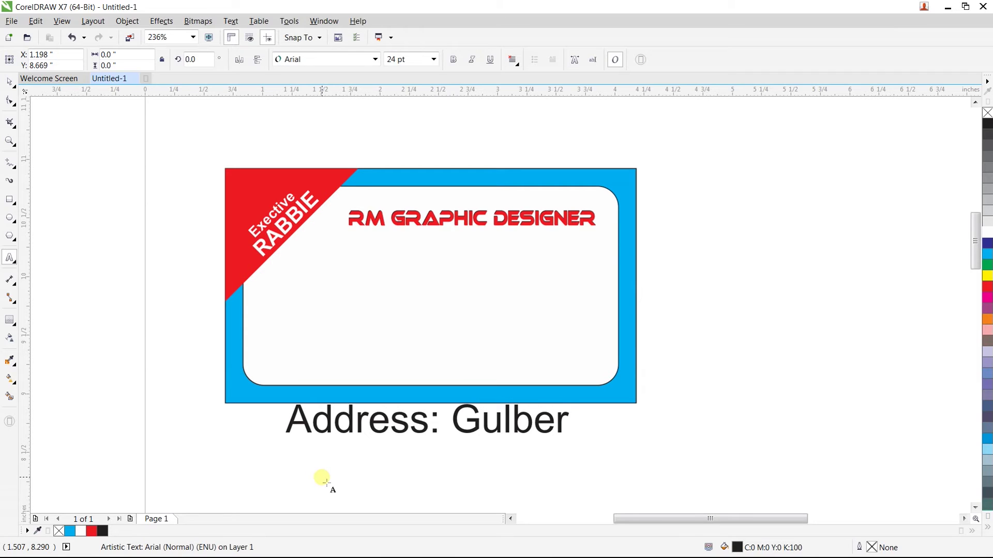
type("g,")
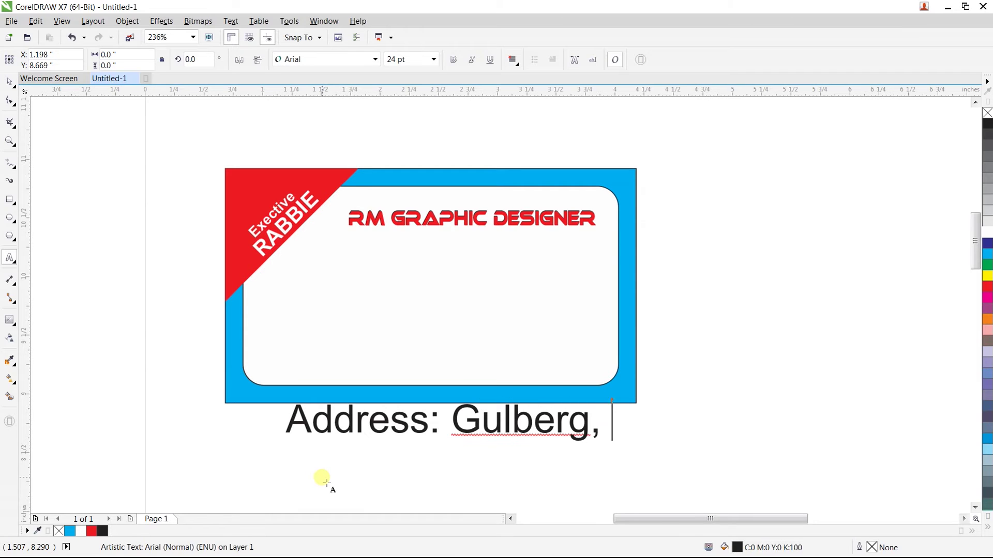
type(" 3 Lahore.")
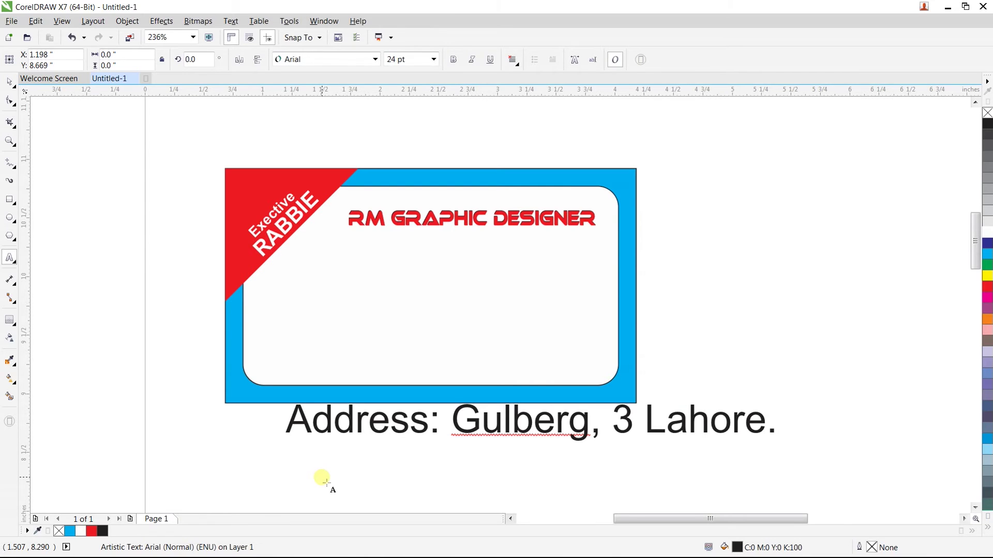
Reduce the address text to 10 pt and move it inside the card, just above the white panel's lower edge.
left_click(11, 83)
key("ctrl+KP_4")
key("ctrl+KP_4")
key("ctrl+KP_4")
key("ctrl+KP_4")
key("ctrl+KP_4")
key("ctrl+KP_4")
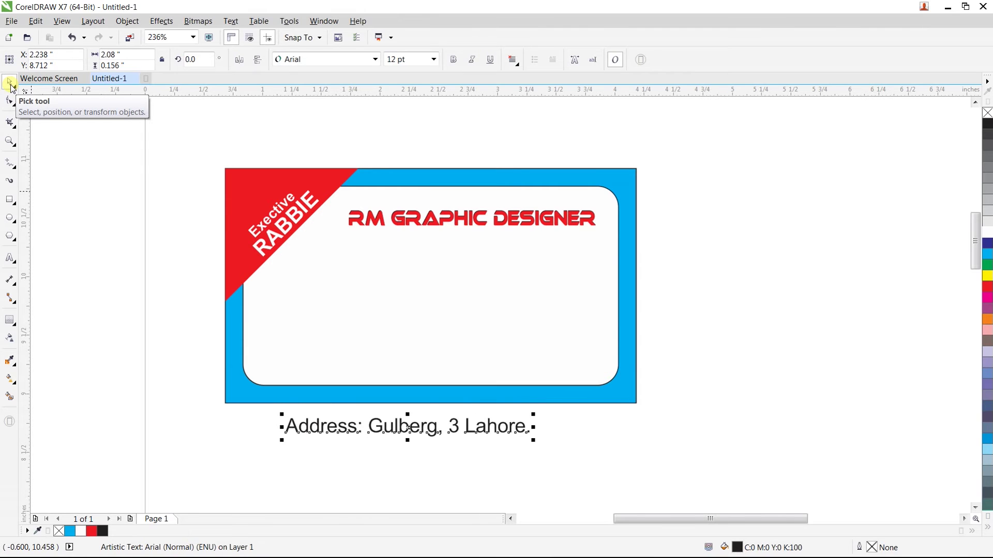
left_click_drag(211, 148, 674, 472)
left_click_drag(503, 474, 535, 406)
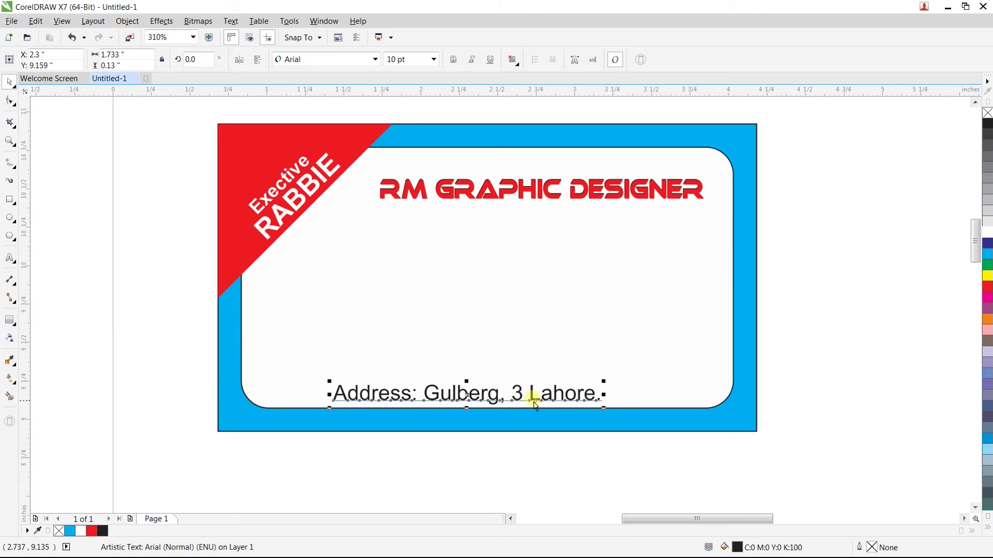
Center the address text horizontally on the card.
left_click(644, 414, "shift")
key("c")
left_click(627, 472)
Duplicate the address text into the middle of the card and replace the copy's wording with the contact phone number.
left_click(580, 399)
left_click_drag(551, 401, 569, 296)
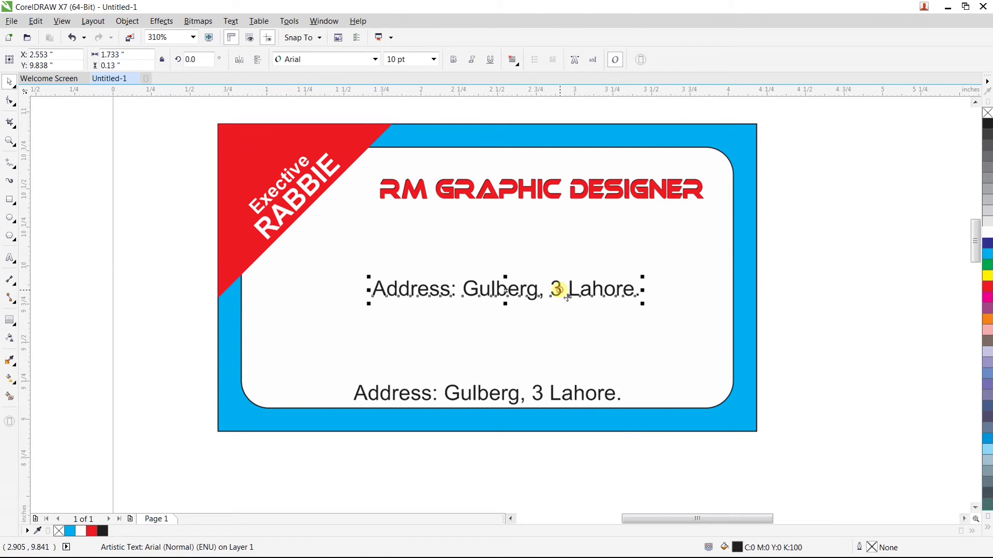
left_click(9, 200)
left_click(8, 257)
left_click(376, 284)
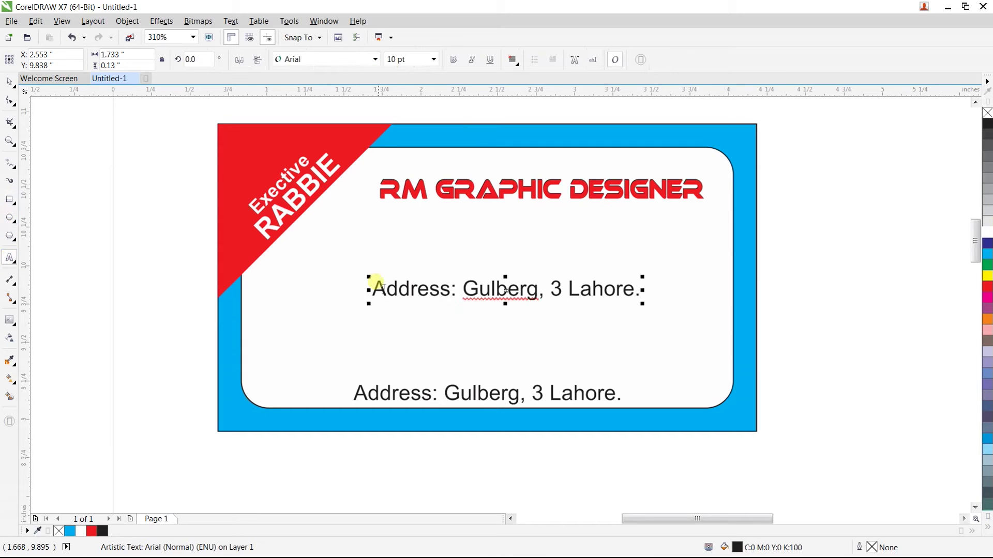
left_click_drag(379, 290, 640, 292)
type("0")
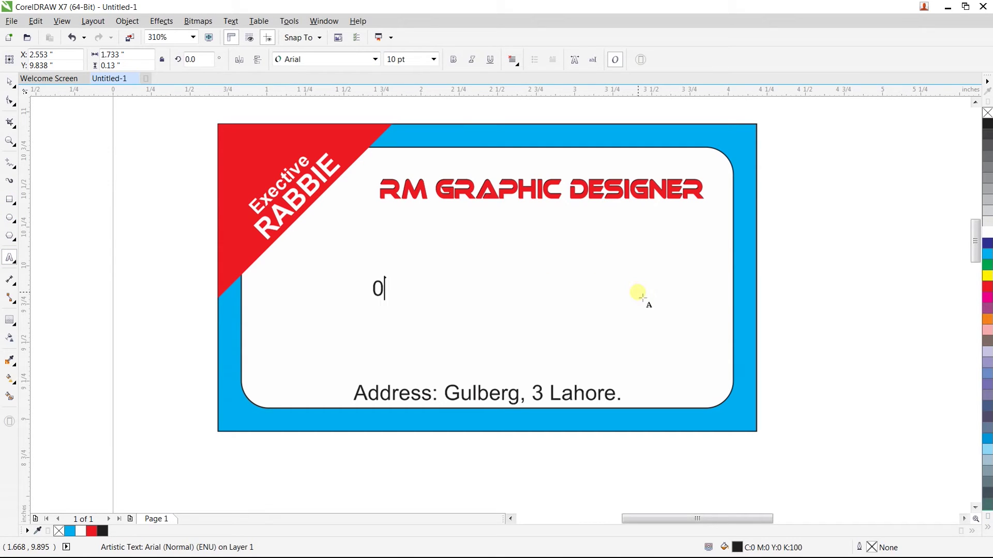
key("BackSpace")
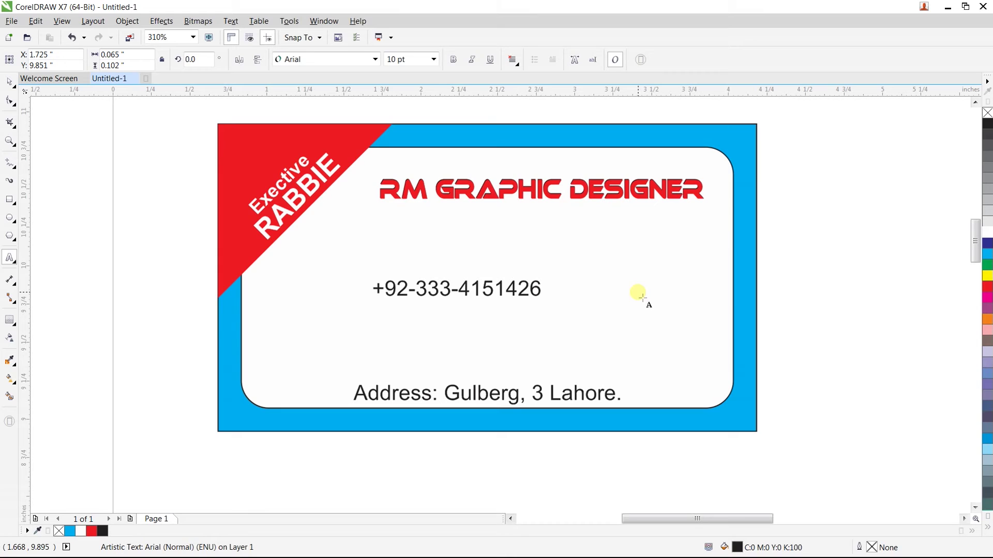
Make the phone number bold, place it just below the RM GRAPHIC DESIGNER title and align it with the title's right edge.
left_click(452, 60)
left_click_drag(457, 293, 630, 220)
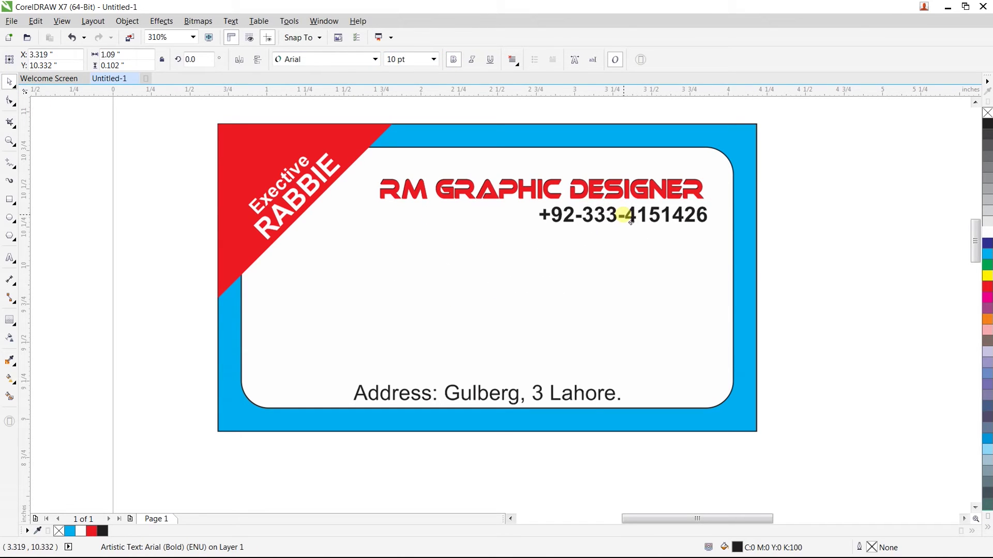
left_click(667, 199, "shift")
key("r")
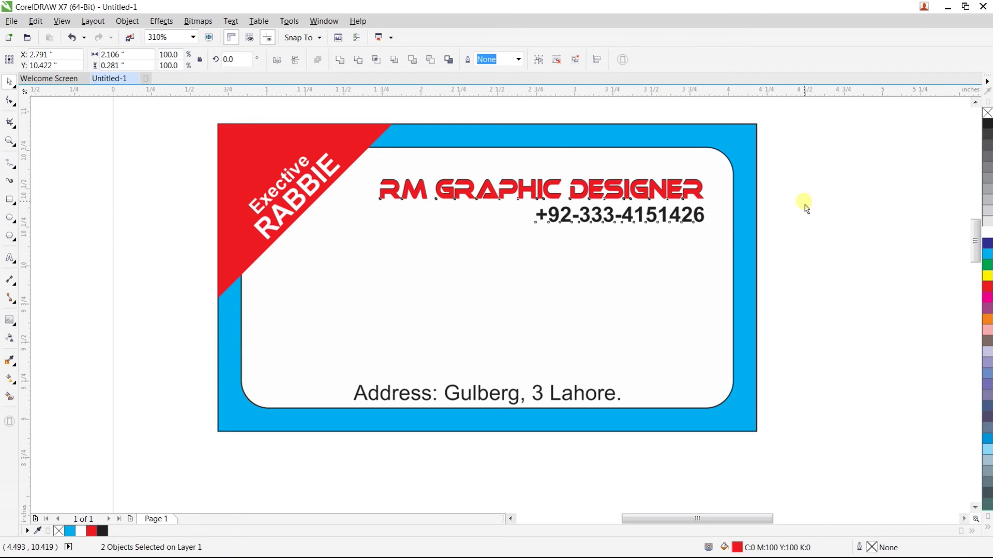
left_click(807, 222)
left_click(587, 392)
left_click(765, 381)
left_click(627, 396)
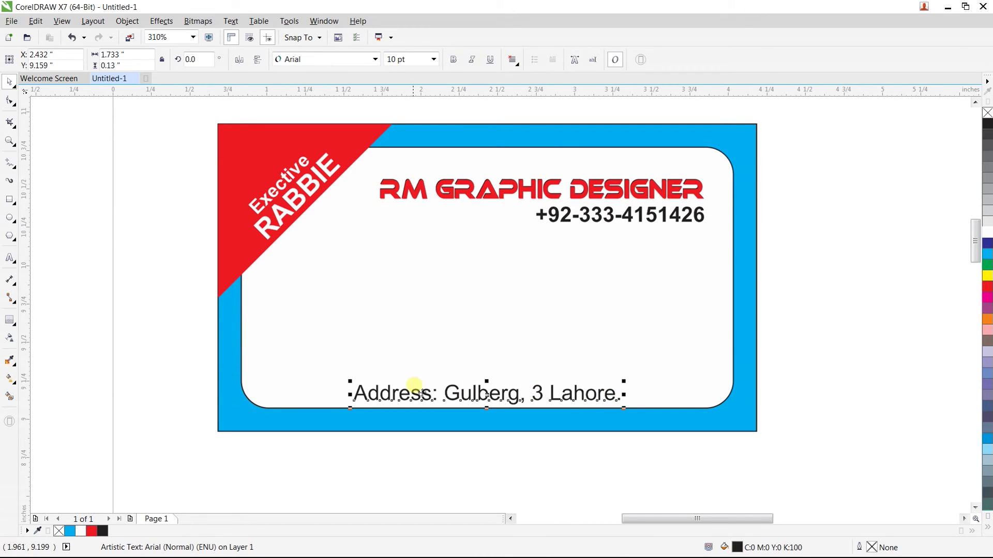
left_click(439, 455)
left_click(451, 403)
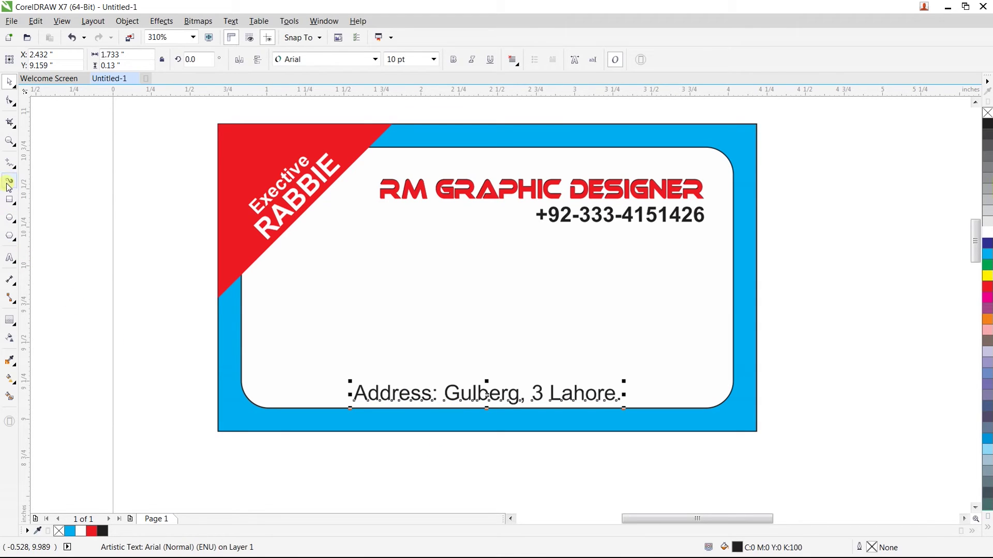
Draw a horizontal line about 1.82 inches long just above the address text and set its outline width to 1 pt.
left_click(10, 163)
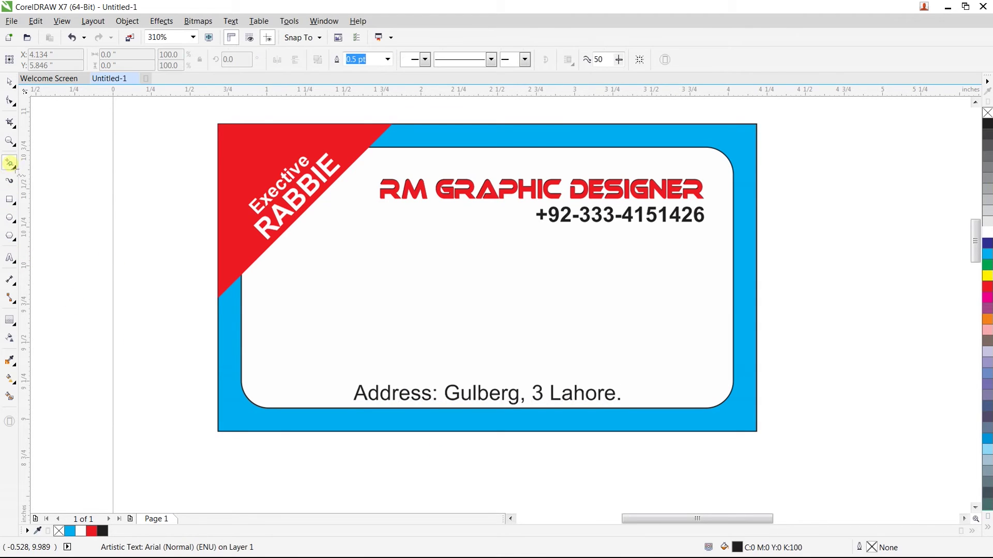
left_click(343, 383)
left_click(622, 382)
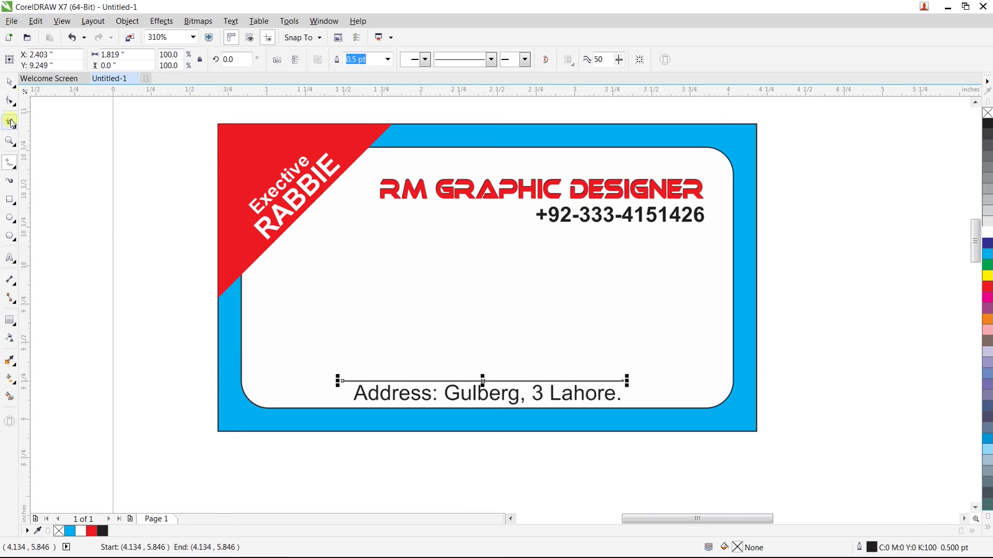
key("space")
key("F12")
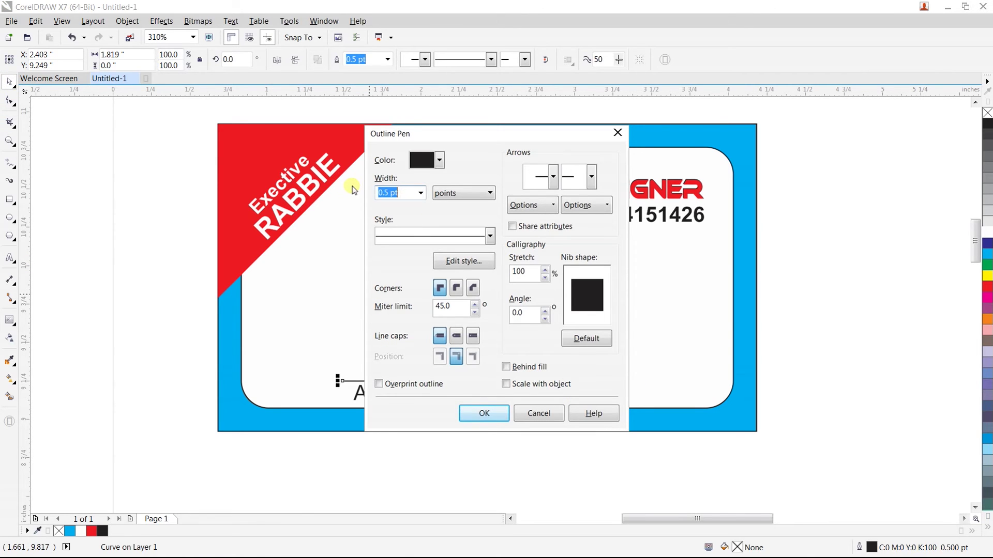
type("1")
key("Return")
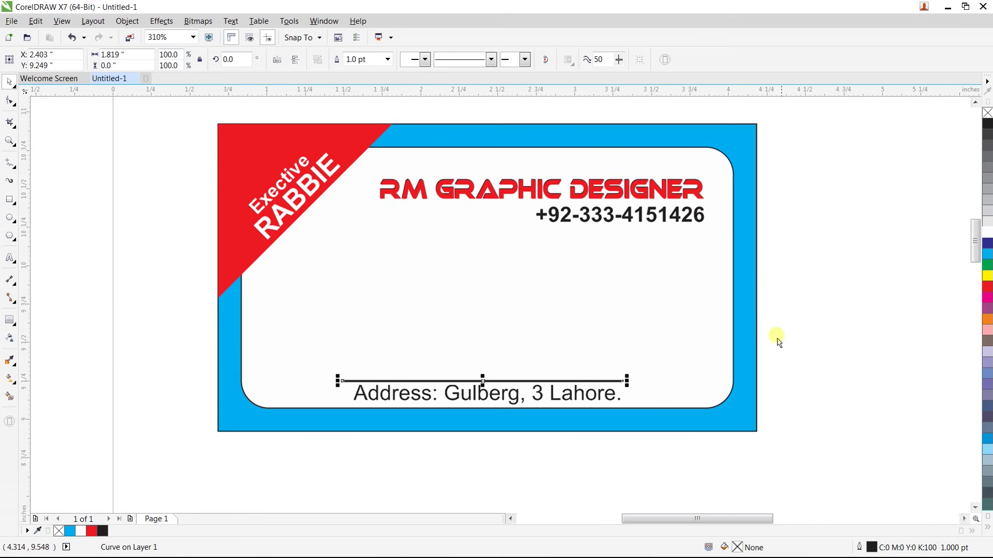
left_click(808, 360)
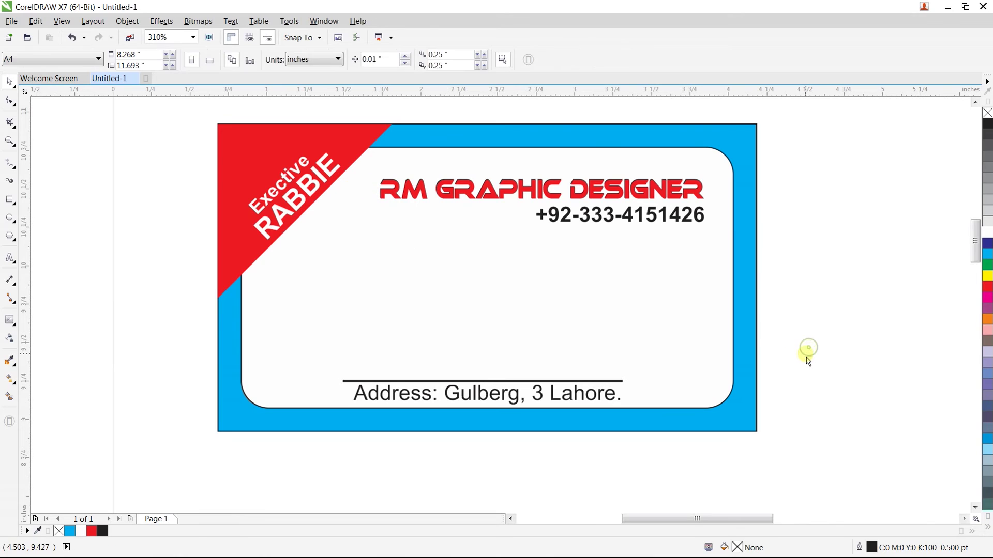
Draw a circle about 0.73 inches in diameter in the empty area beside the card's right edge.
left_click(965, 520)
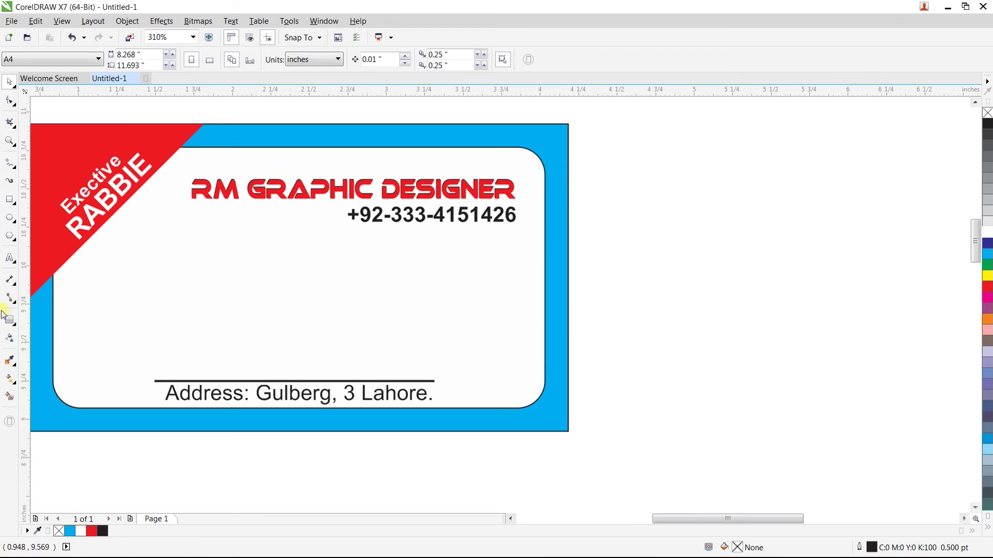
left_click(10, 218)
left_click_drag(676, 237, 754, 350)
key("F2")
left_click_drag(610, 184, 853, 401)
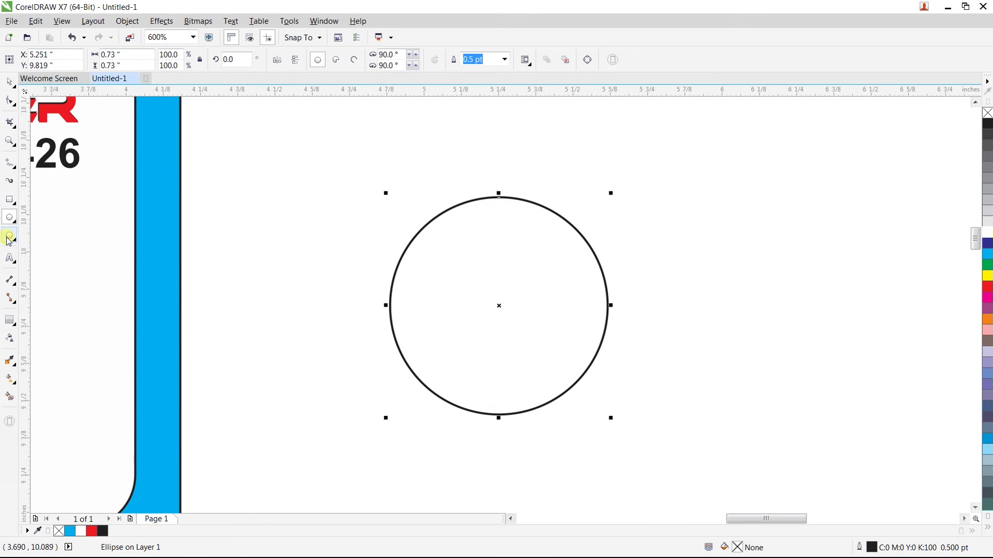
Add a single inside contour to the circle and break the contour apart into two separate circles.
left_click(11, 319)
left_click_drag(483, 200, 485, 214)
right_click(485, 213)
left_click(511, 230)
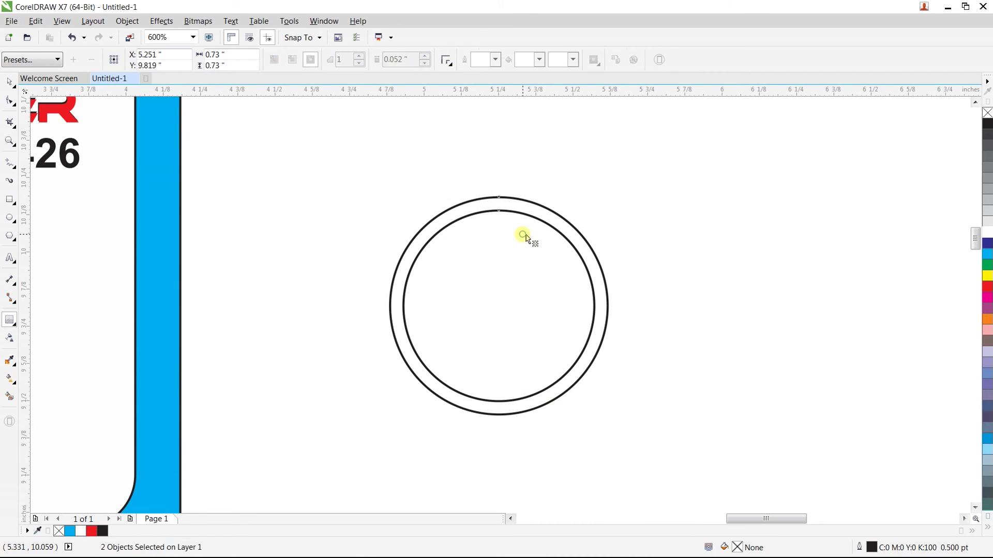
Trim the outer circle with the inner one to form a ring, and delete the leftover inner circle.
left_click(9, 86)
left_click(345, 164)
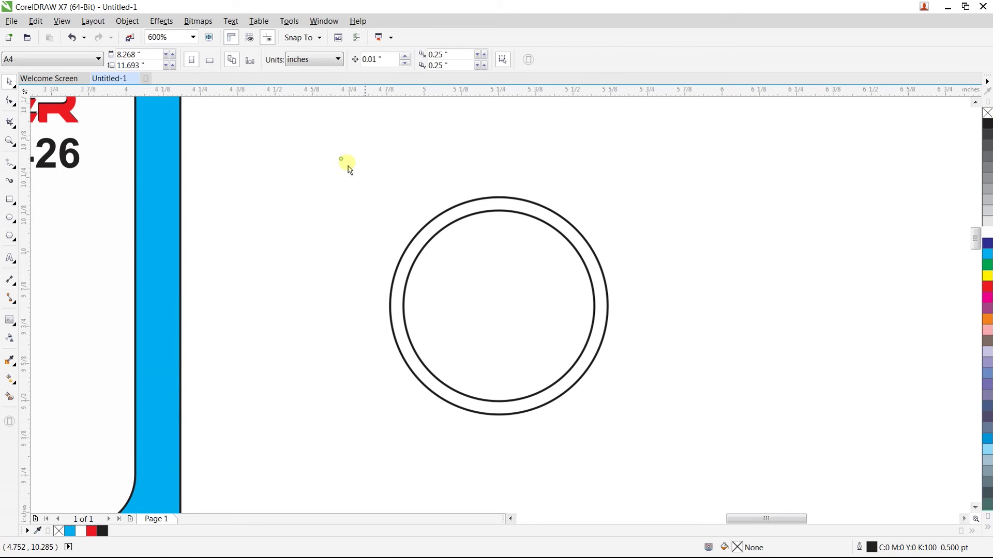
left_click(463, 268)
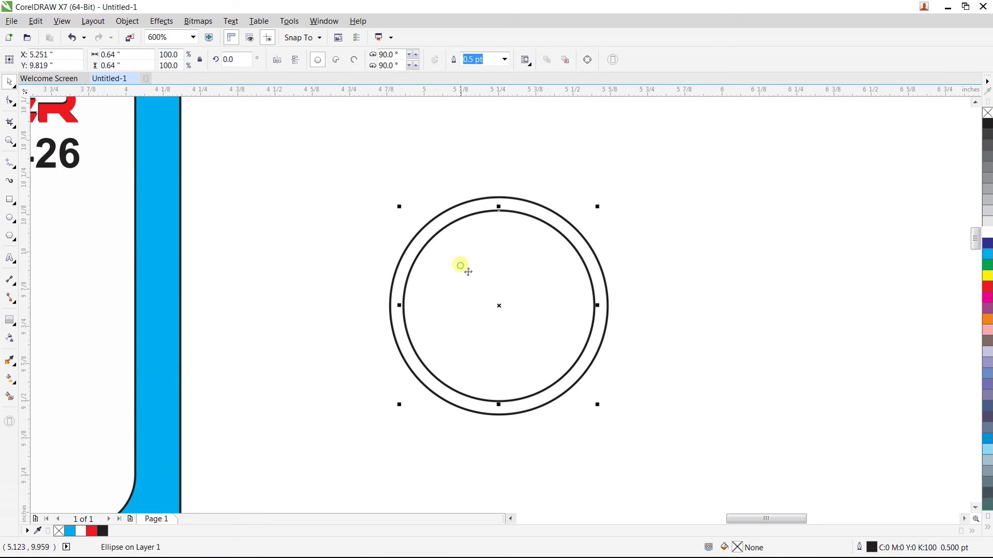
left_click(484, 205, "shift")
left_click(365, 61)
left_click(494, 266)
left_click_drag(494, 266, 814, 283)
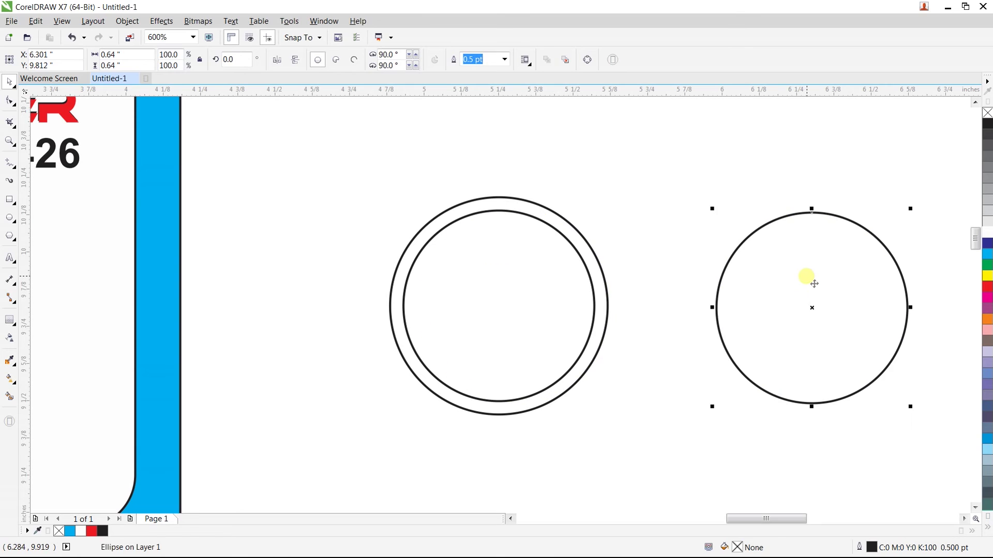
key("Delete")
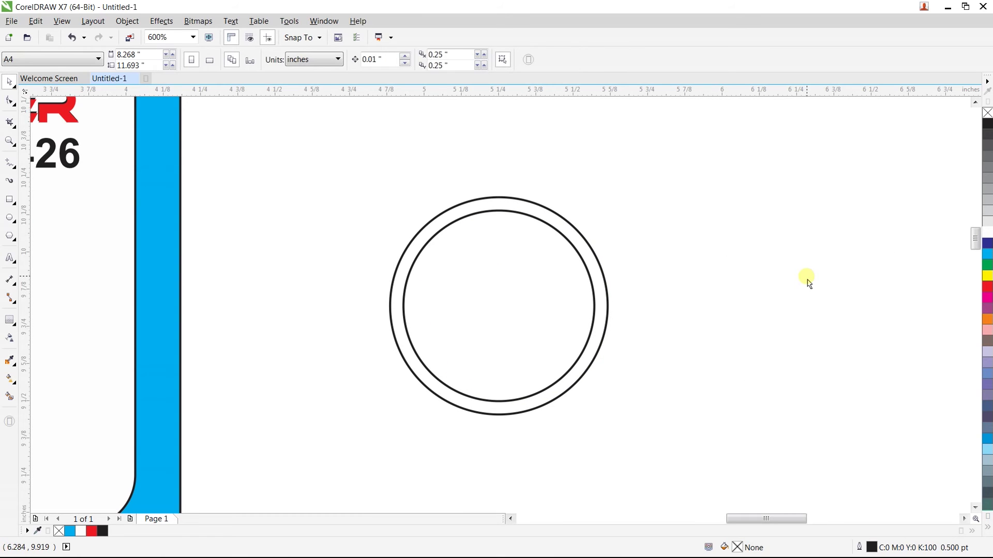
Draw a rectangle about 0.8 by 0.371 inches across the ring's right side and trim the ring with it.
left_click(10, 196)
left_click_drag(475, 264, 713, 375)
left_click(9, 82)
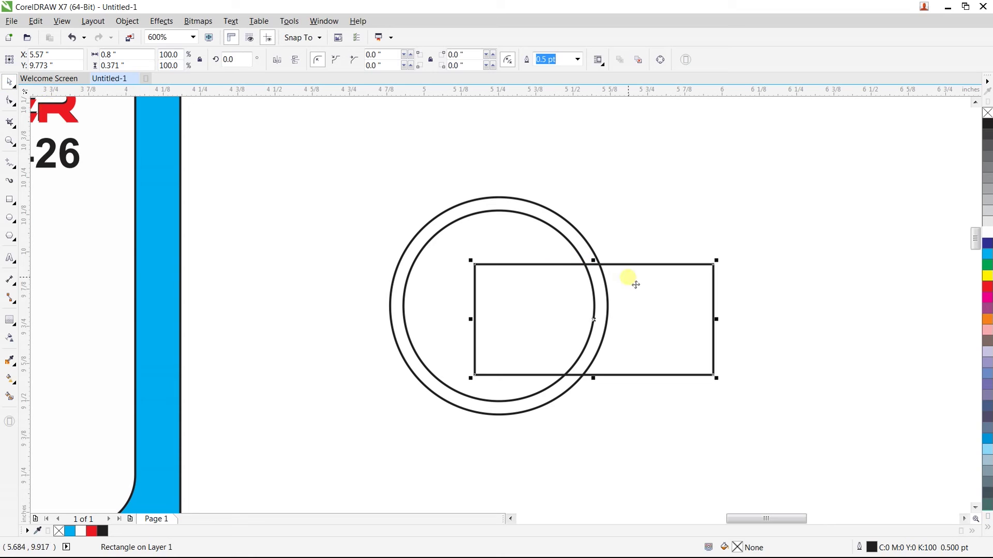
left_click(589, 246, "shift")
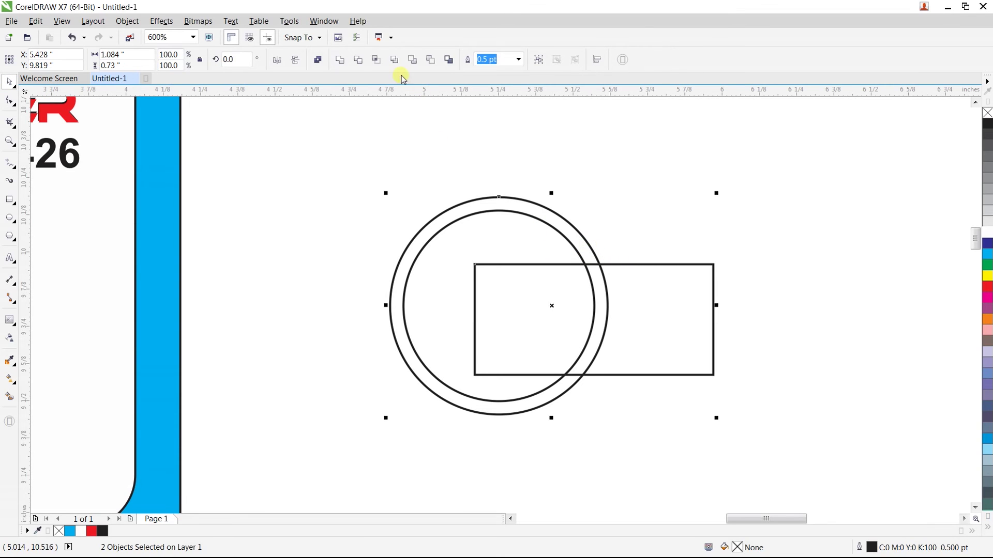
left_click(358, 59)
Shrink the rectangle to about 0.159 by 0.054 inches, resting on the lower end of the ring's opening.
left_click(637, 291)
left_click_drag(593, 264, 603, 359)
left_click_drag(471, 378, 561, 377)
left_click_drag(713, 367, 611, 369)
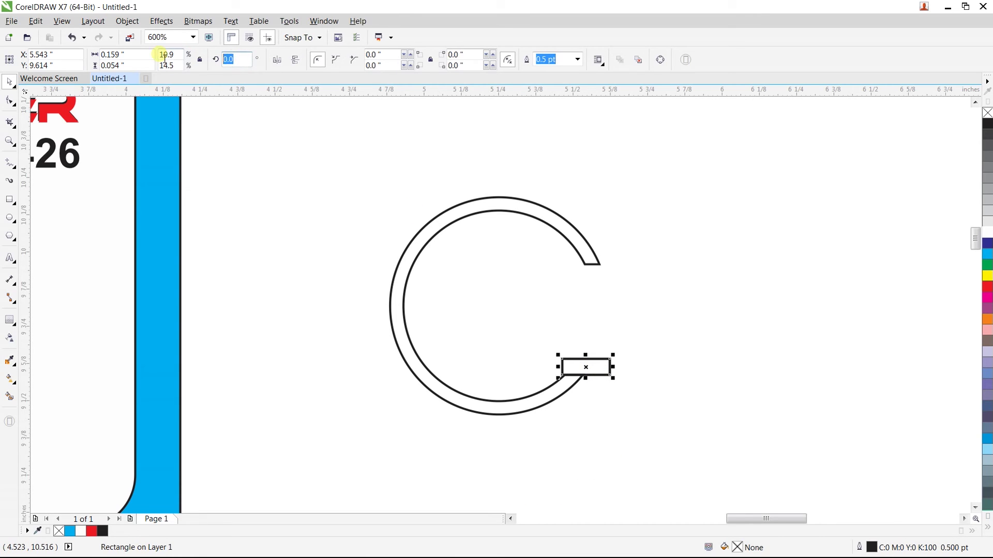
Duplicate the small rectangle rotated 90 degrees and align the two bars' top and right edges to form a corner.
type("90")
key("Return")
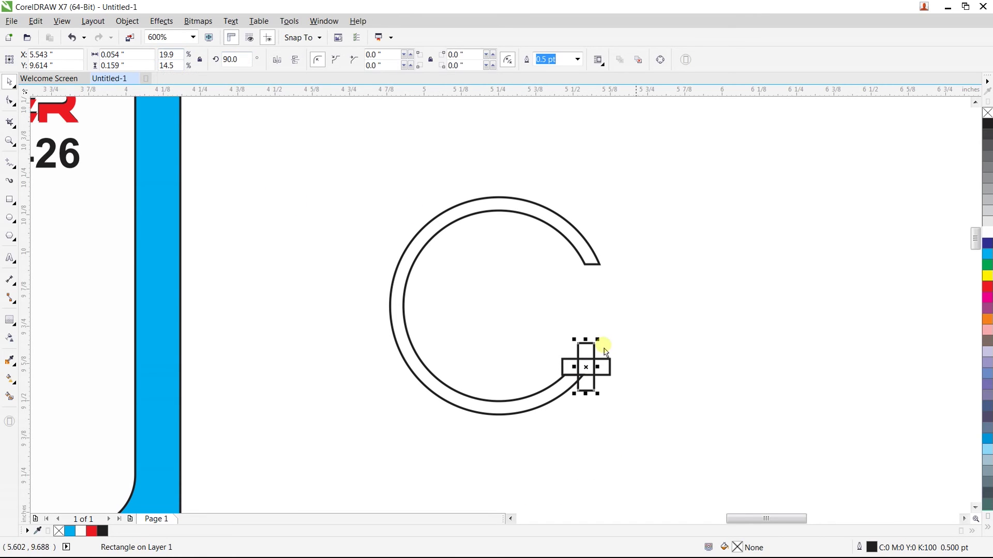
left_click(610, 369, "shift")
key("t")
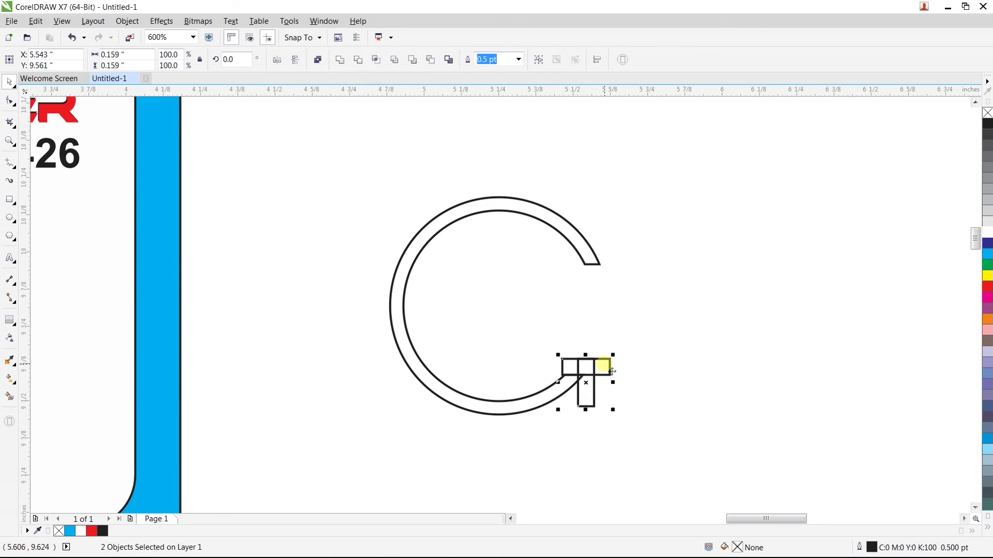
key("r")
left_click(657, 362)
Fill the open ring and both bars with blue (C100 M100), remove their outlines, and select all three shapes.
left_click_drag(677, 182, 345, 465)
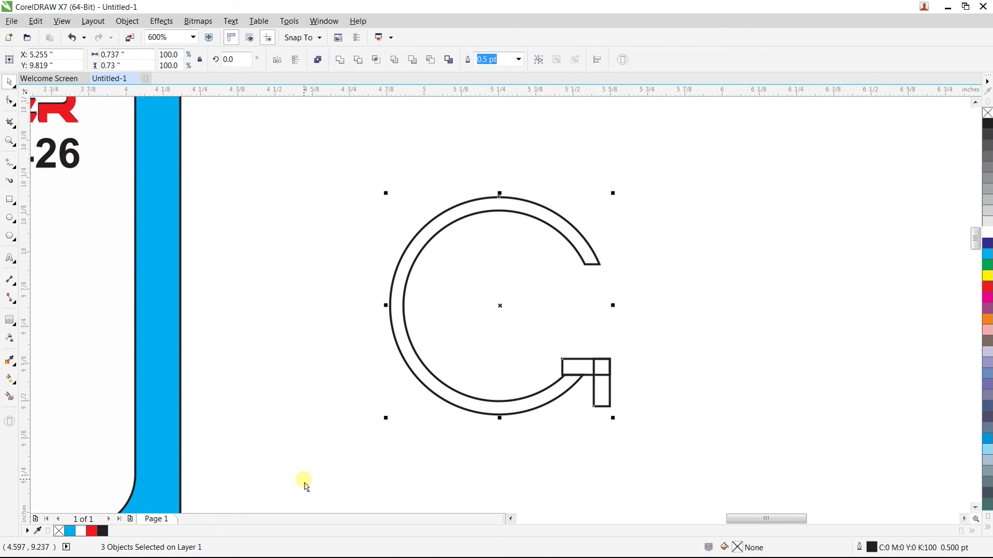
left_click(988, 277)
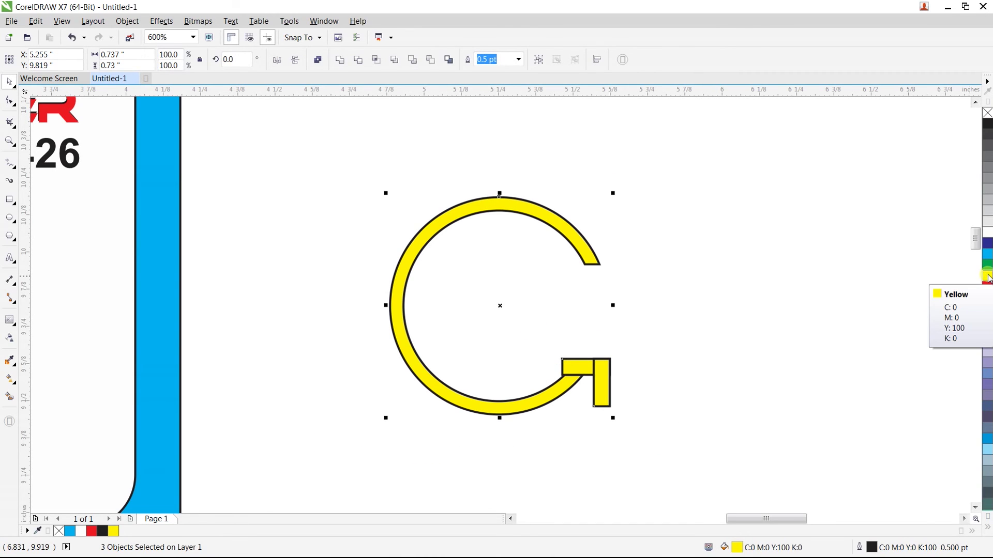
left_click(987, 243)
right_click(988, 113)
left_click(831, 207)
left_click_drag(793, 139, 300, 420)
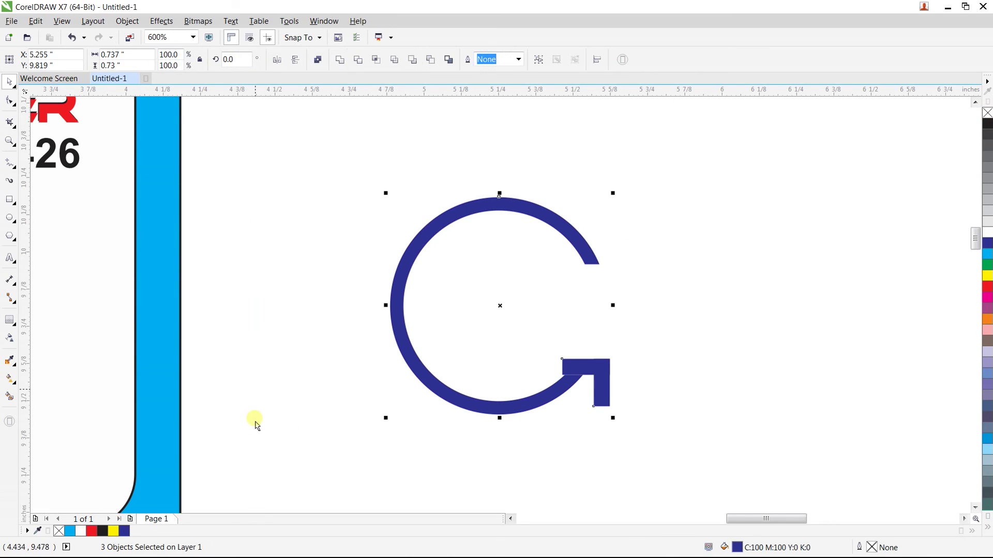
Weld the three blue shapes into one logo and place it inside the card at about 0.424 by 0.42 inches.
left_click(339, 60)
scroll(760, 310, "down", 2)
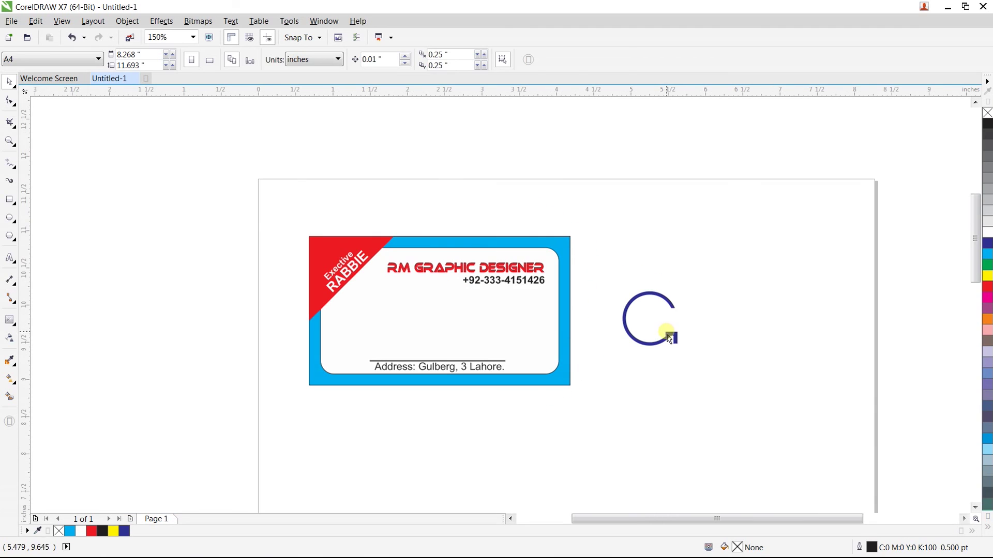
left_click(670, 339)
left_click_drag(689, 296, 452, 321)
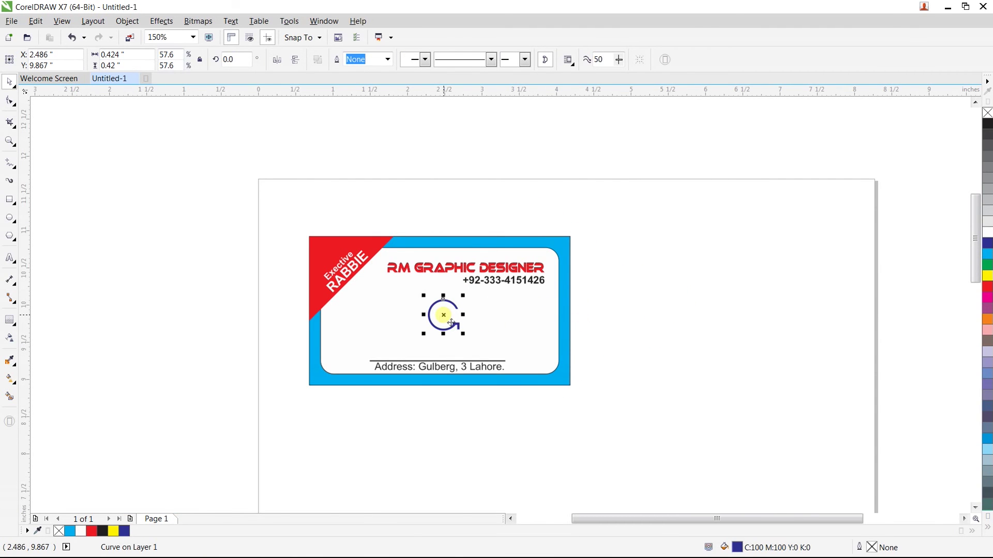
Center the G-shaped logo horizontally and vertically on the card's white rounded rectangle.
left_click_drag(281, 247, 656, 421)
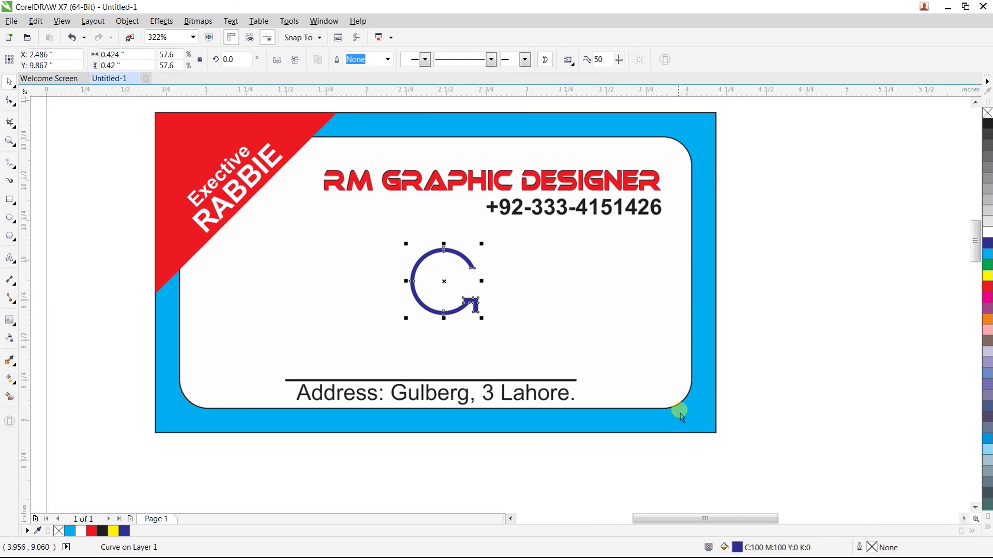
left_click(560, 322)
key("e")
key("c")
left_click(765, 347)
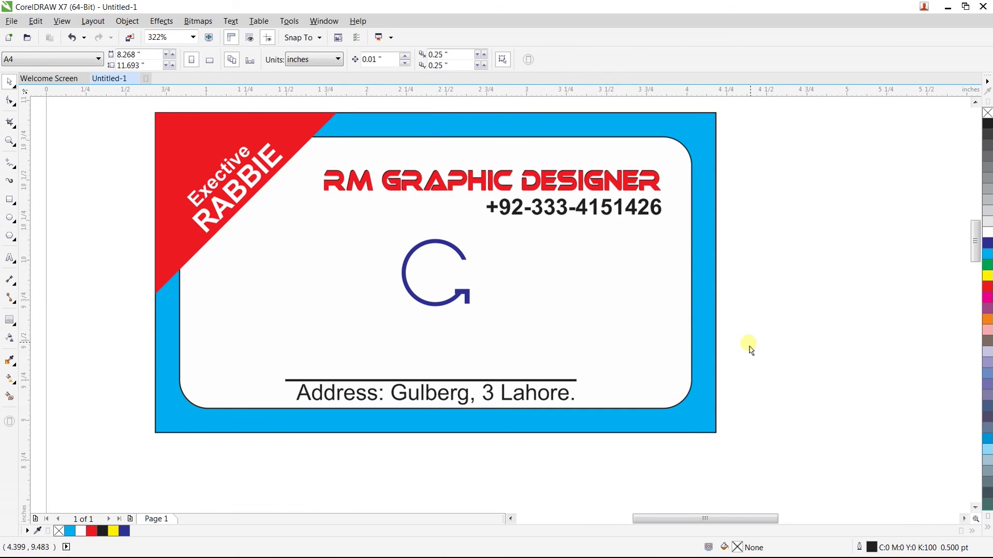
Remove the outline from the card's white rounded rectangle.
left_click(666, 301)
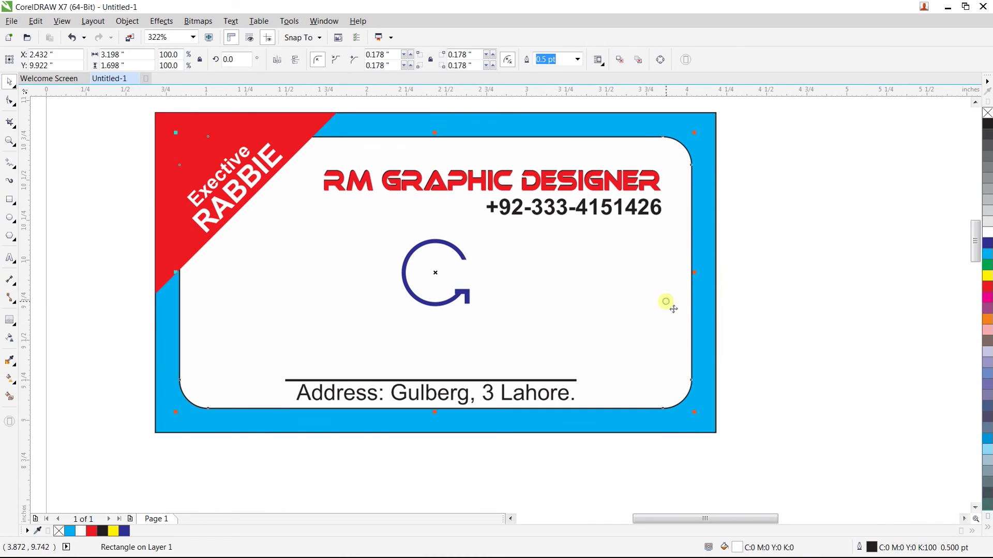
right_click(988, 113)
left_click(846, 195)
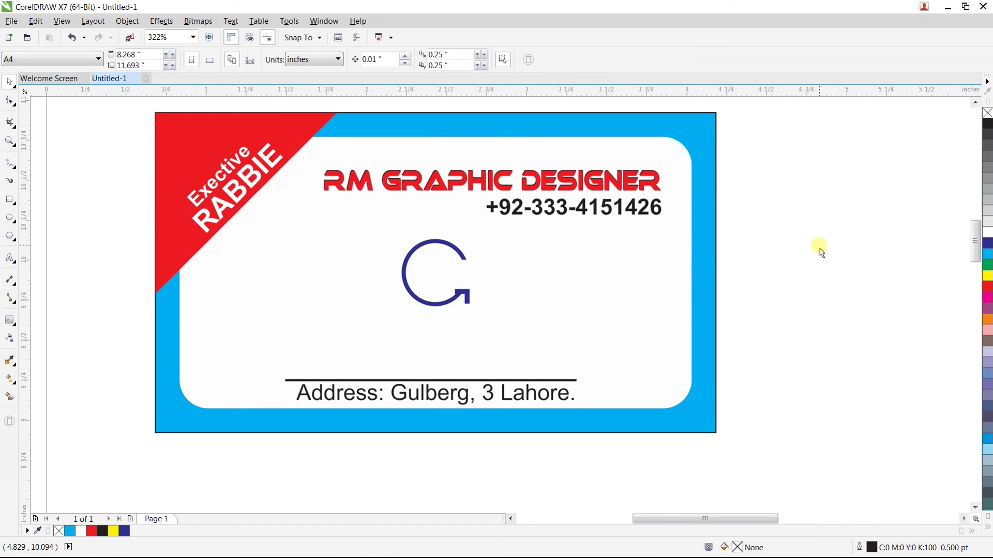